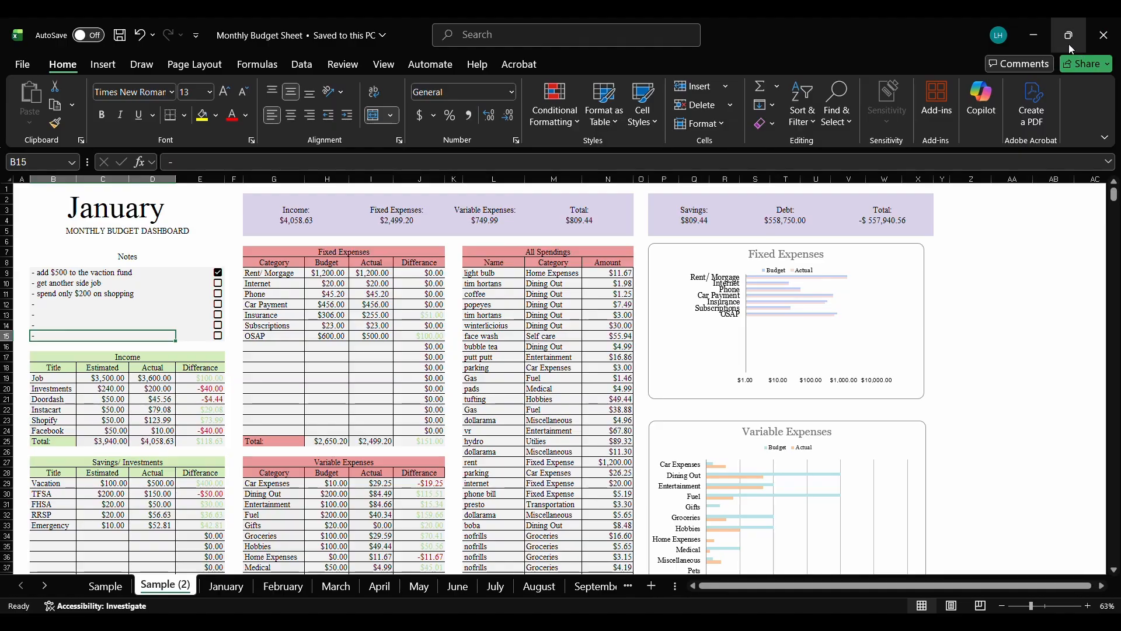
Step: Switch to the Monthly Budget Sheet.xlsx workbook in the browser and look over the tables and charts on the Sample sheet
{"action": "left_click", "coordinate": [1035, 35]}
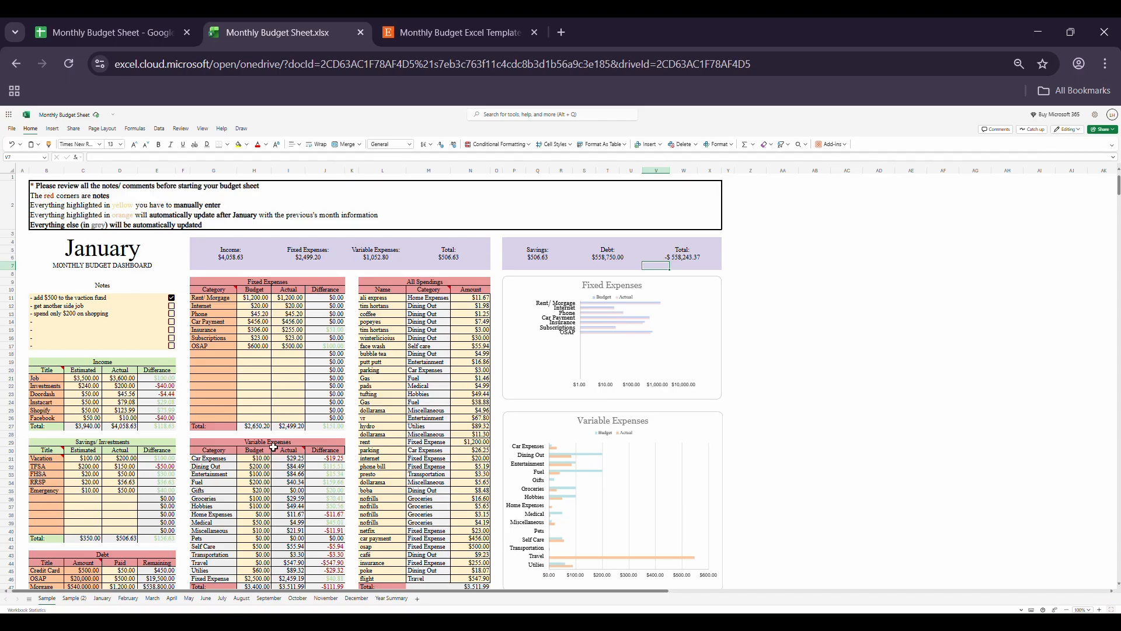
{"action": "scroll", "coordinate": [228, 408], "scroll_direction": "down", "scroll_amount": 2}
{"action": "scroll", "coordinate": [228, 409], "scroll_direction": "down", "scroll_amount": 7}
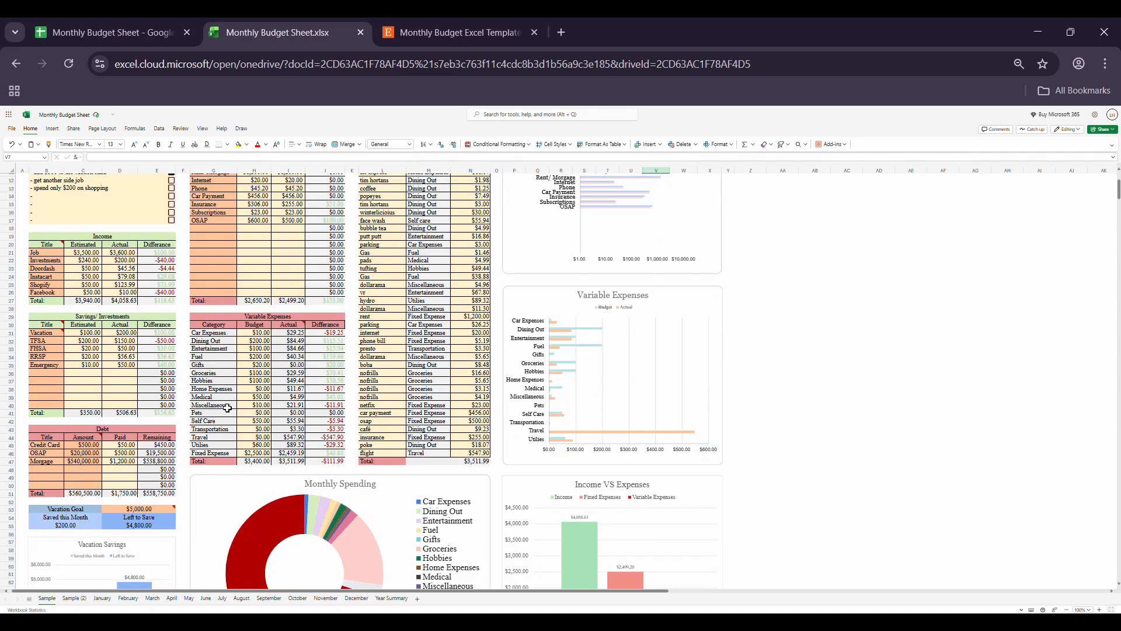
Step: Enter "get a side gig" as the first note on the January sheet and toggle its checkbox on and off
{"action": "double_click", "coordinate": [80, 242]}
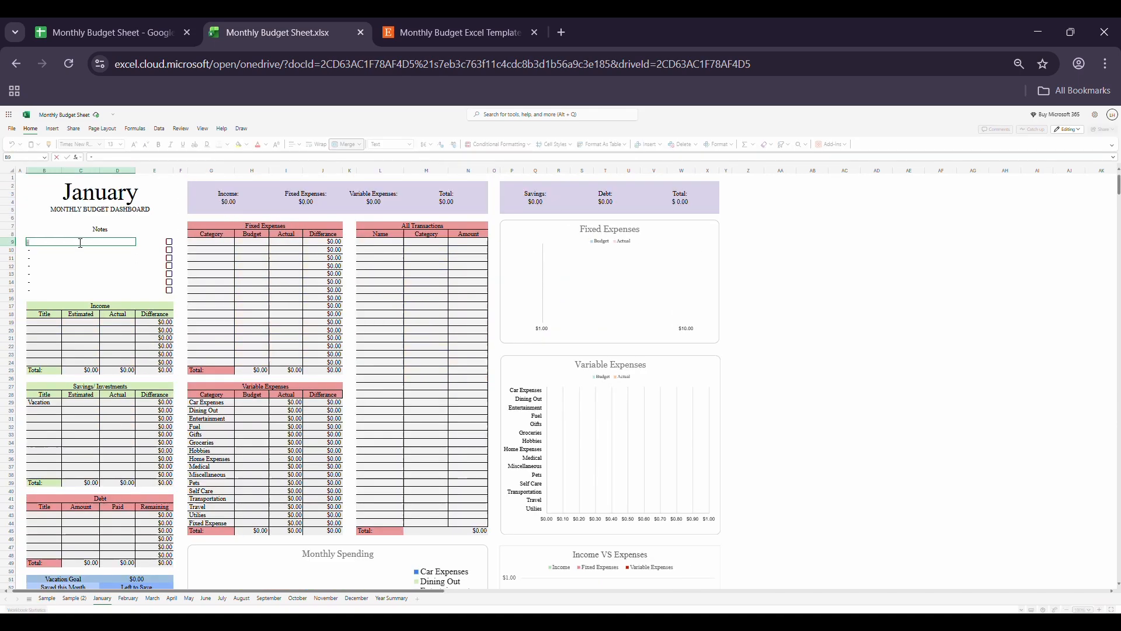
{"action": "type", "text": "get a side gig"}
{"action": "left_click", "coordinate": [95, 266]}
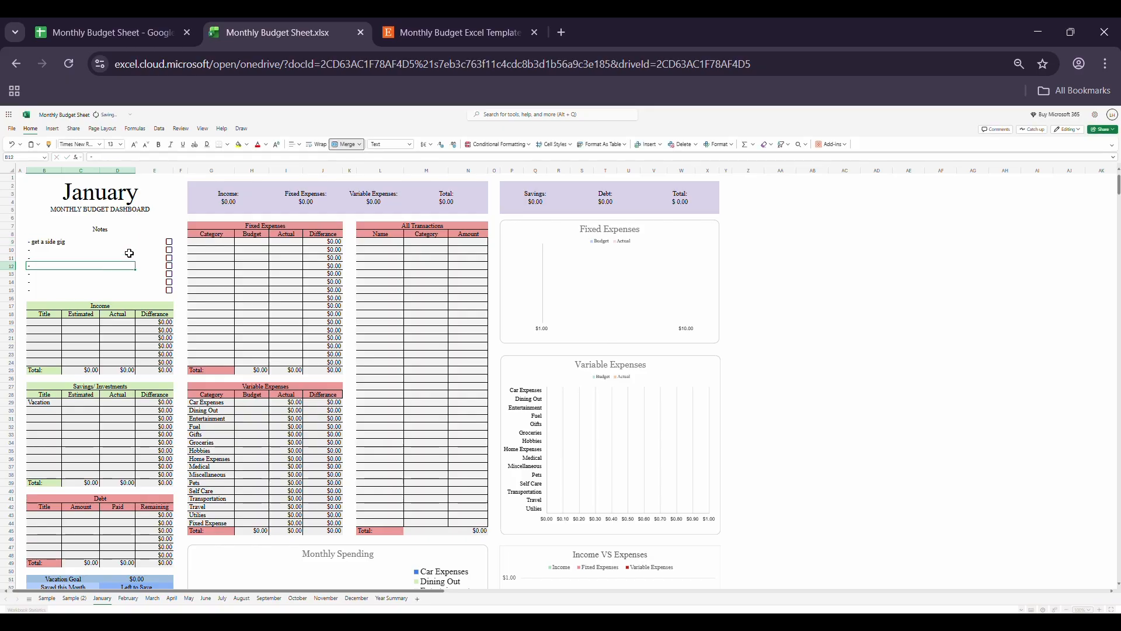
{"action": "left_click", "coordinate": [170, 241]}
{"action": "left_click", "coordinate": [170, 241]}
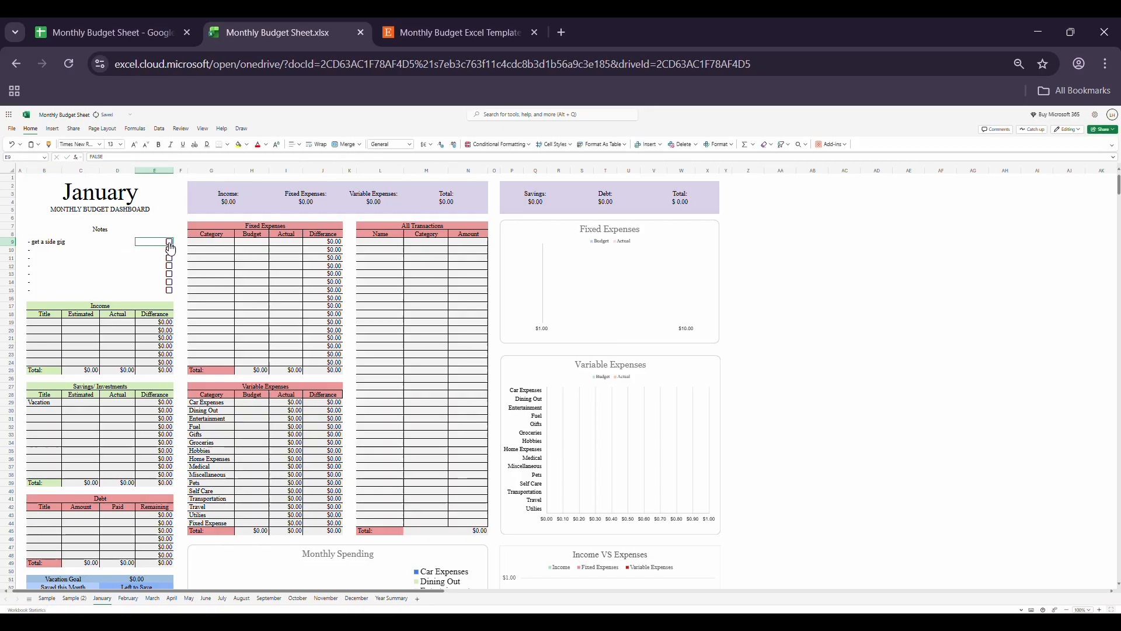
Step: Fill the first three titles of January's Income table with paycheck, instacart and fb market
{"action": "left_click", "coordinate": [37, 325]}
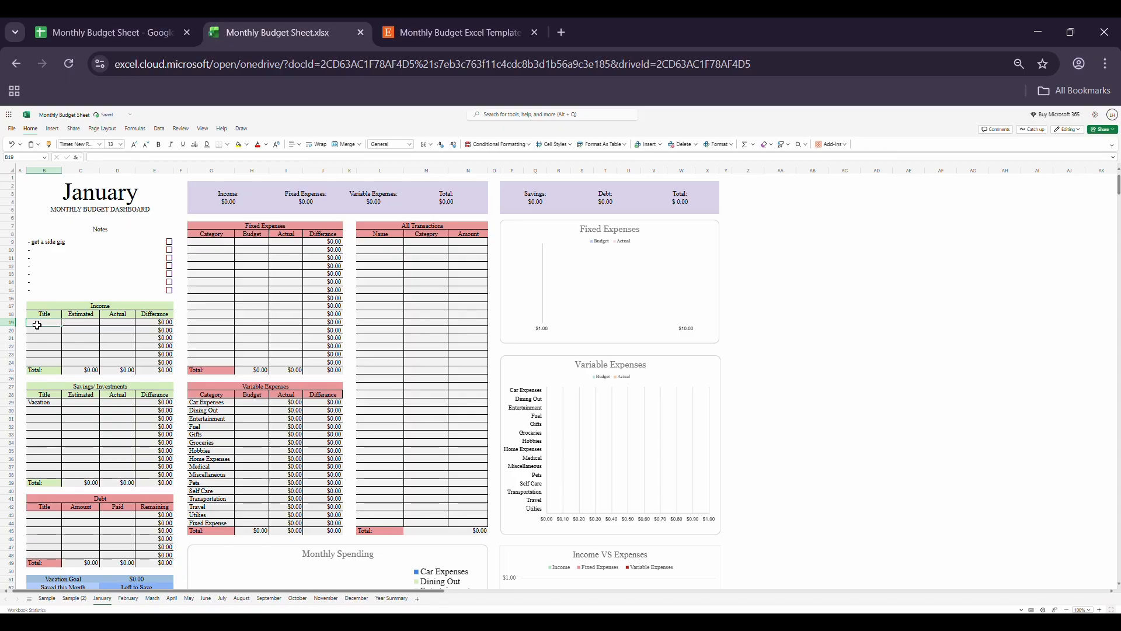
{"action": "type", "text": "paycheck"}
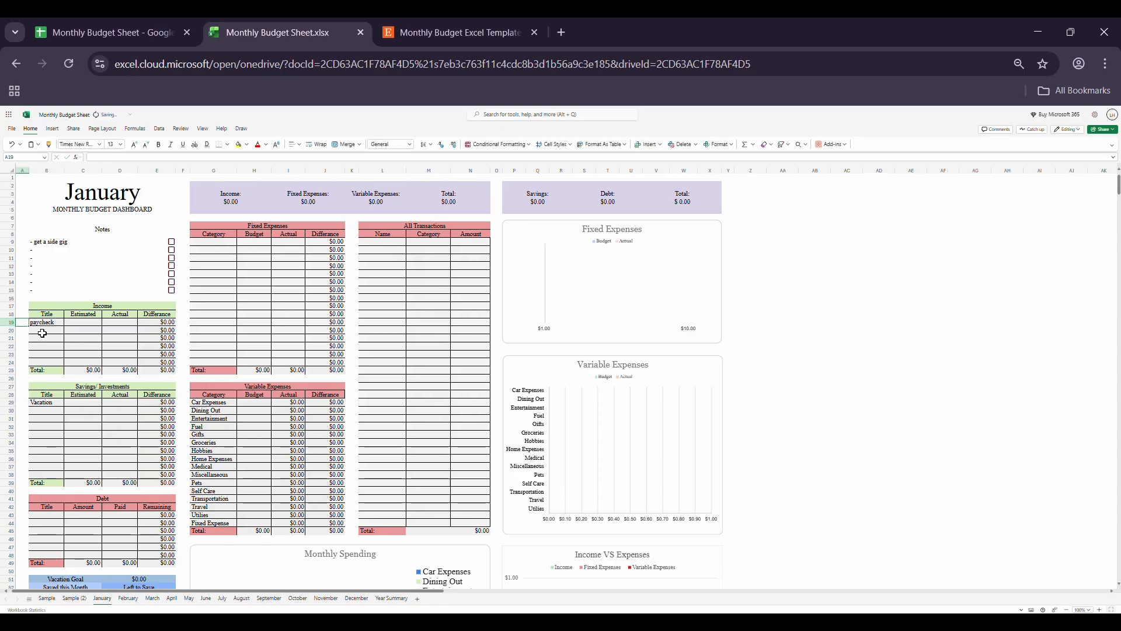
{"action": "key", "text": "Return"}
{"action": "type", "text": "instacart"}
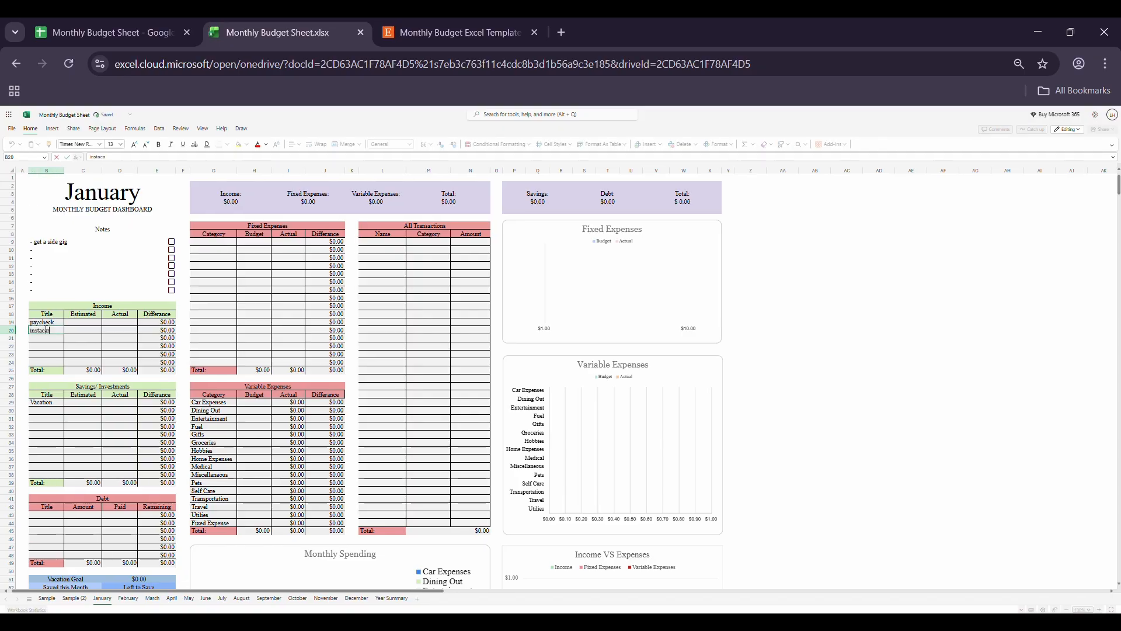
{"action": "key", "text": "Return"}
{"action": "type", "text": "fb m"}
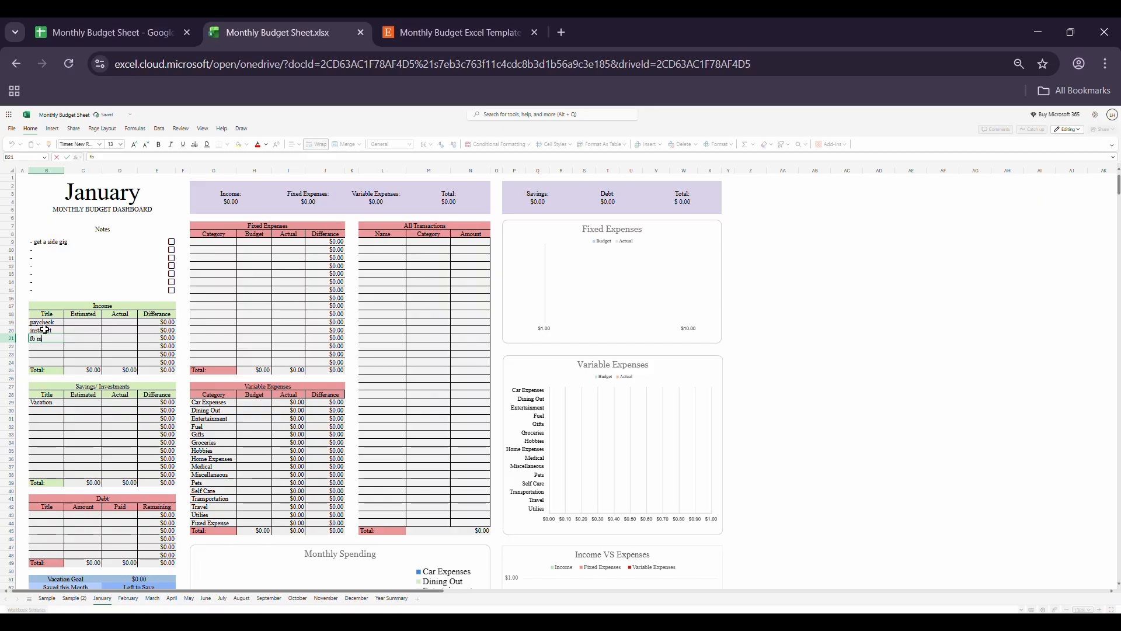
Step: Enter 2,500 as the estimated and 3000 as the actual paycheck income, and check the Income figure in the summary banner
{"action": "key", "text": "Up"}
{"action": "key", "text": "Up"}
{"action": "key", "text": "Right"}
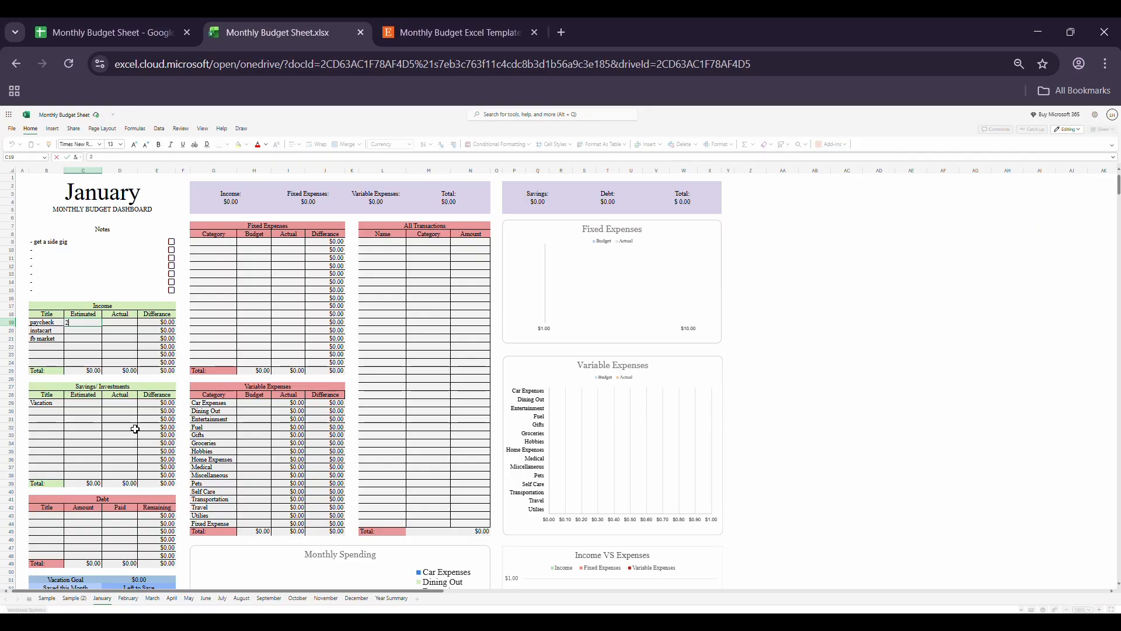
{"action": "type", "text": "2,500"}
{"action": "key", "text": "Right"}
{"action": "type", "text": "3"}
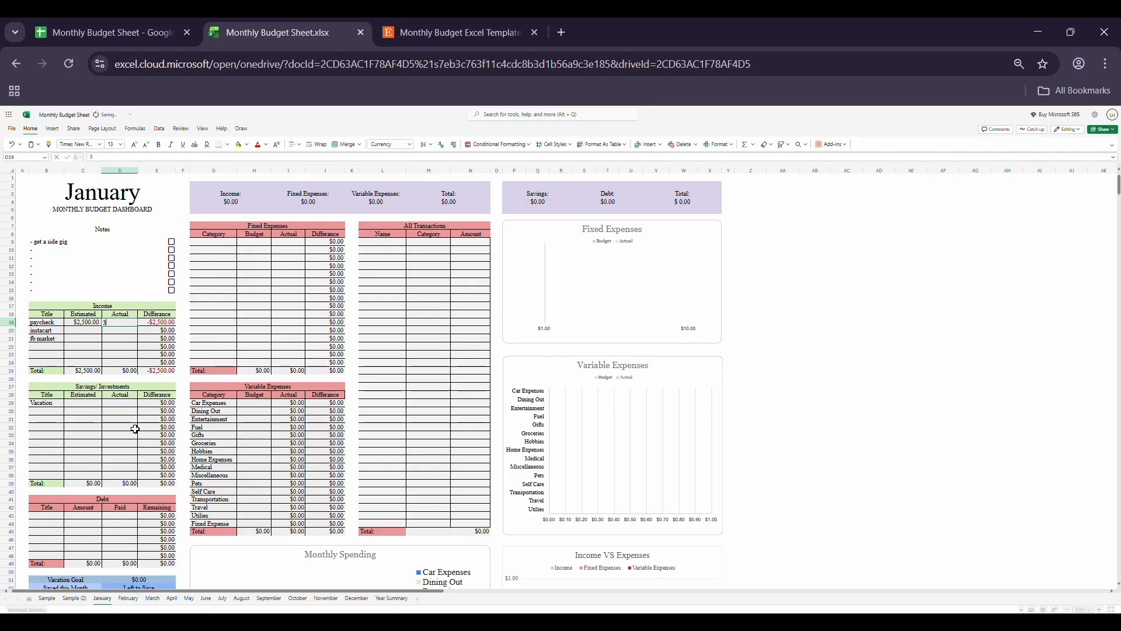
{"action": "type", "text": "000"}
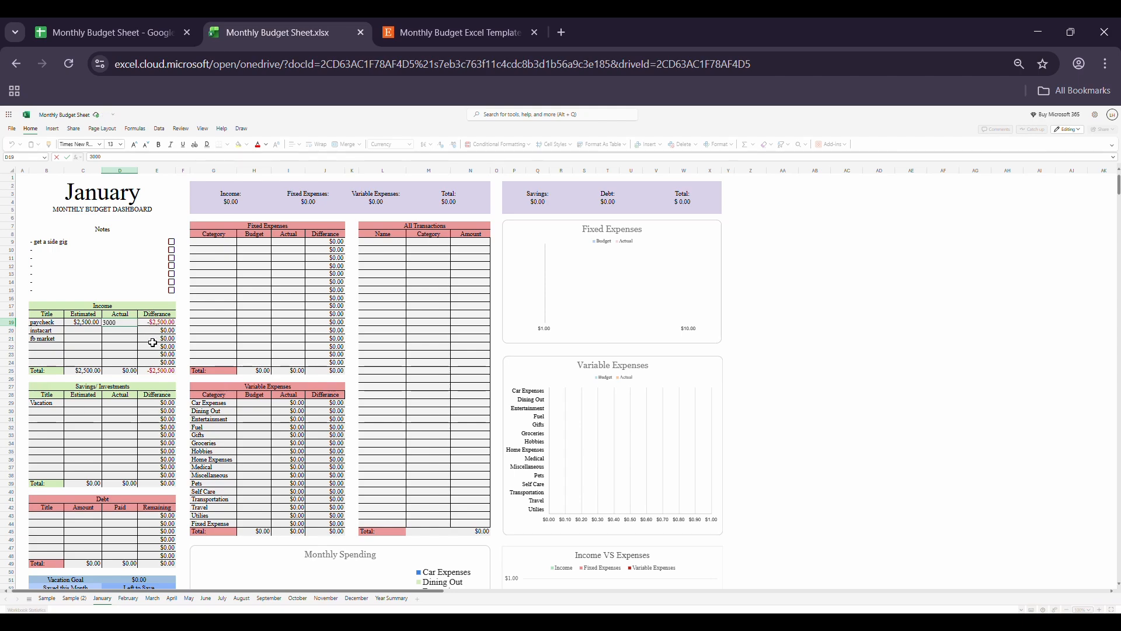
{"action": "key", "text": "Return"}
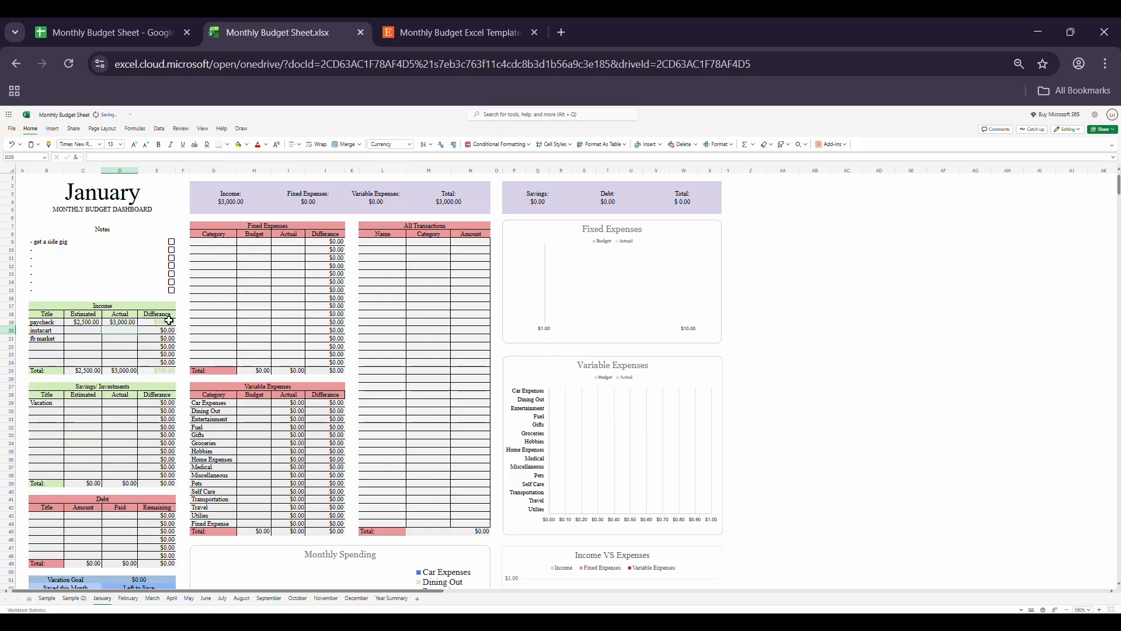
{"action": "left_click", "coordinate": [238, 201]}
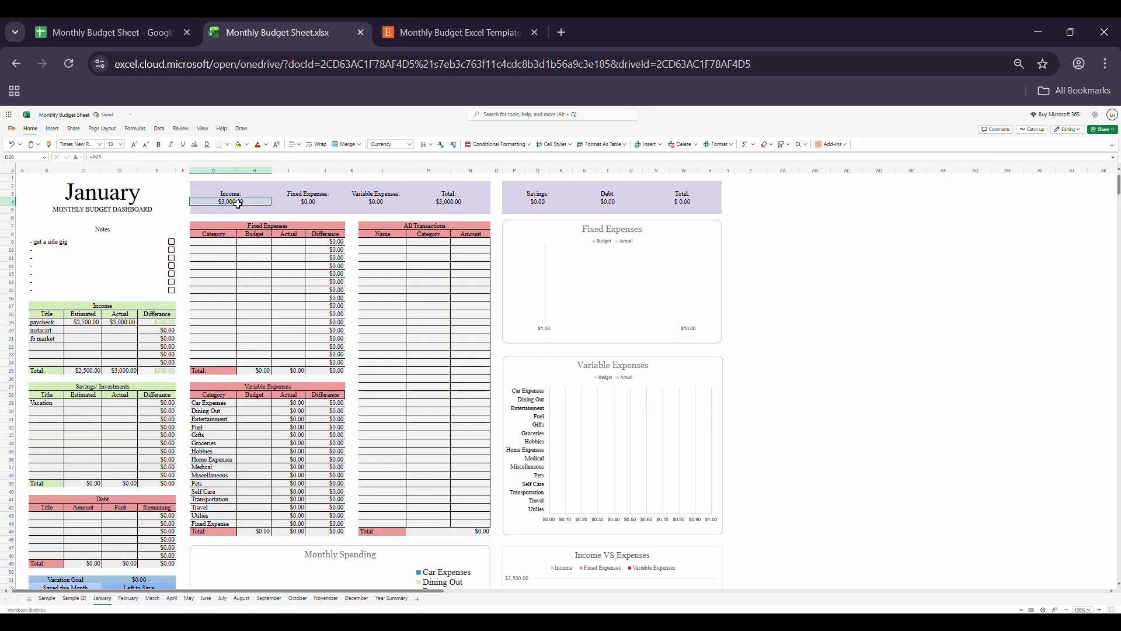
Step: Enter 500 as the estimated and 300 as the actual income for instacart
{"action": "left_click", "coordinate": [85, 331]}
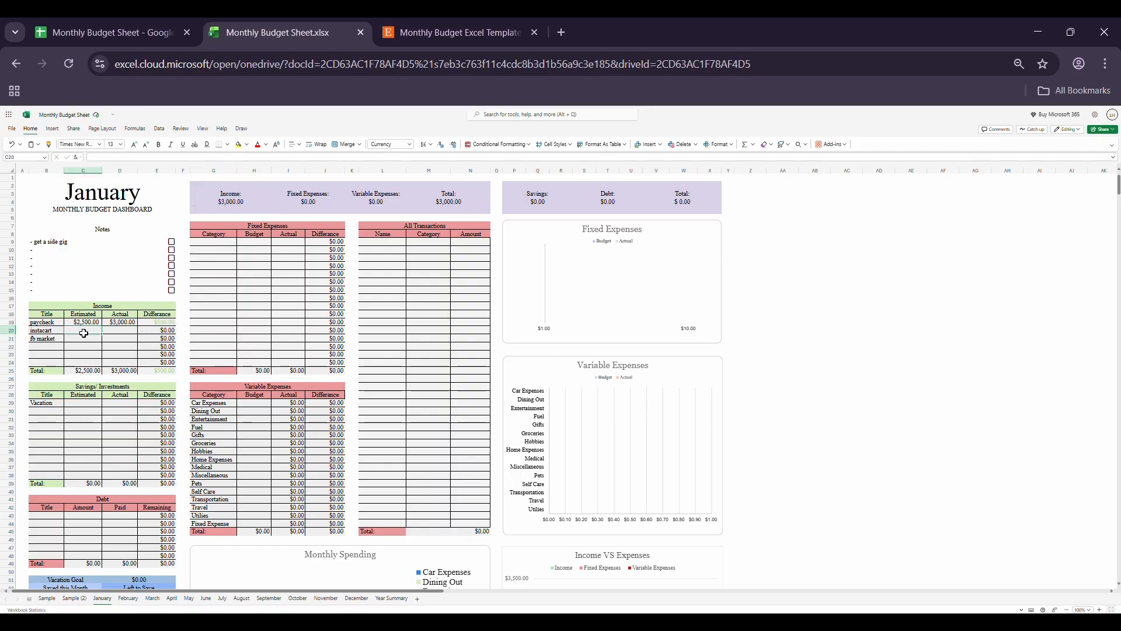
{"action": "type", "text": "500"}
{"action": "key", "text": "Tab"}
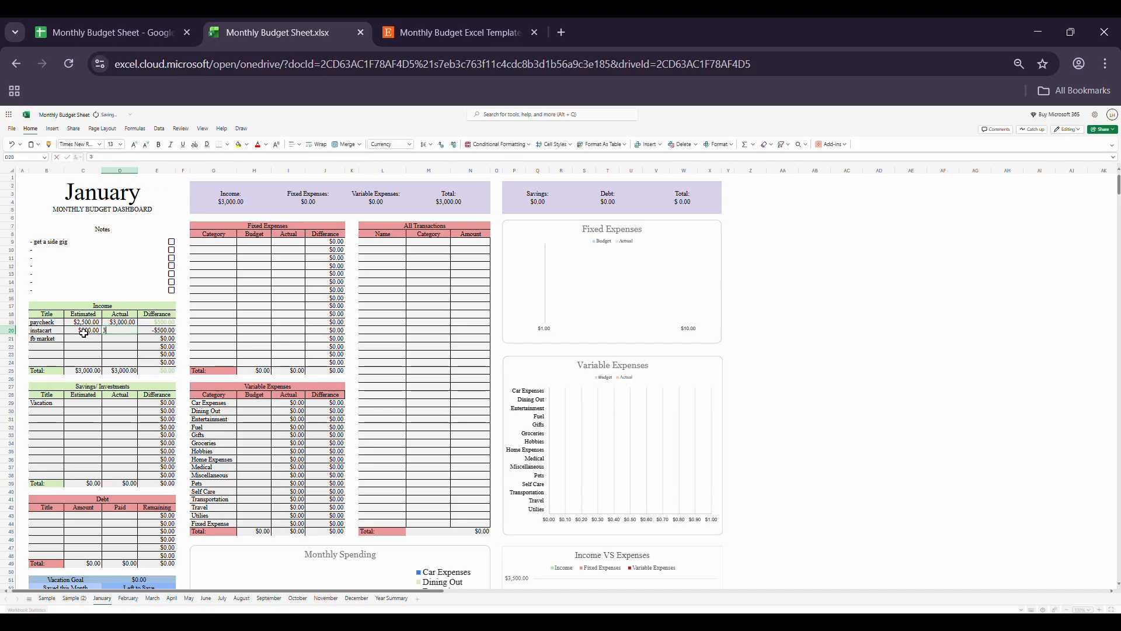
{"action": "type", "text": "300"}
{"action": "key", "text": "Return"}
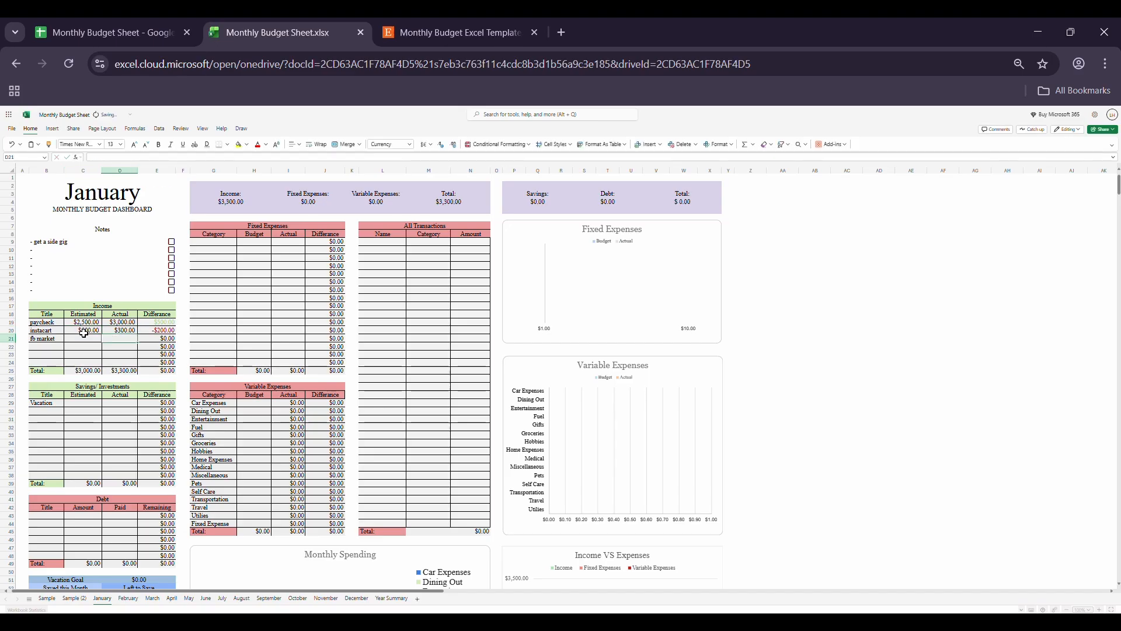
Step: Enter 50 estimated and 70 actual for fb market, and check the Income summary and the Income VS Expenses chart
{"action": "left_click", "coordinate": [84, 342]}
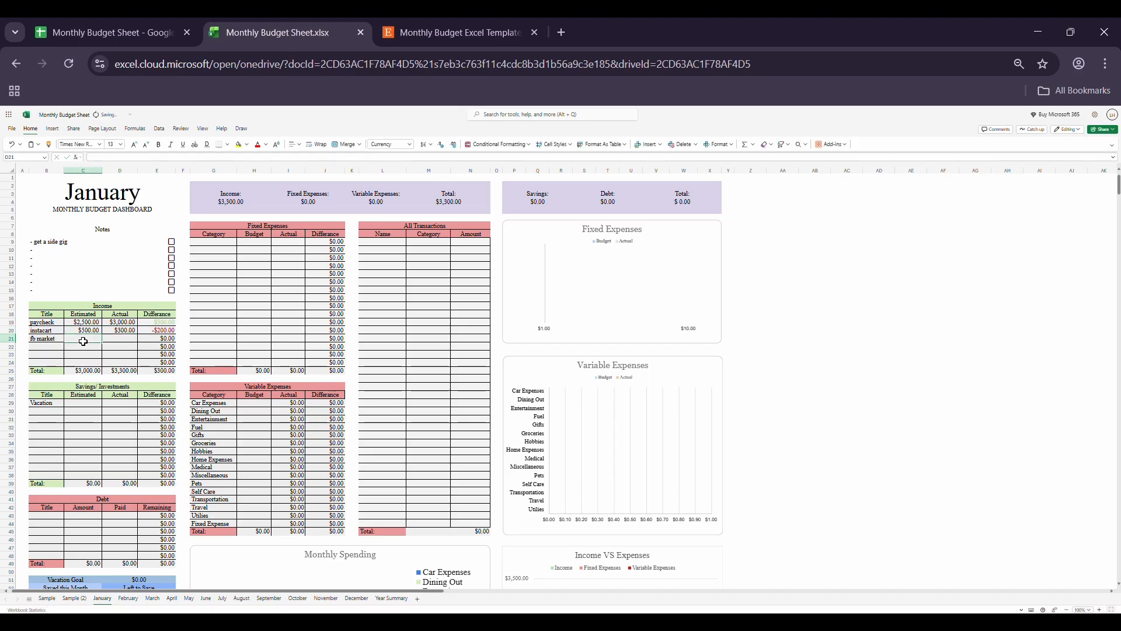
{"action": "type", "text": "50"}
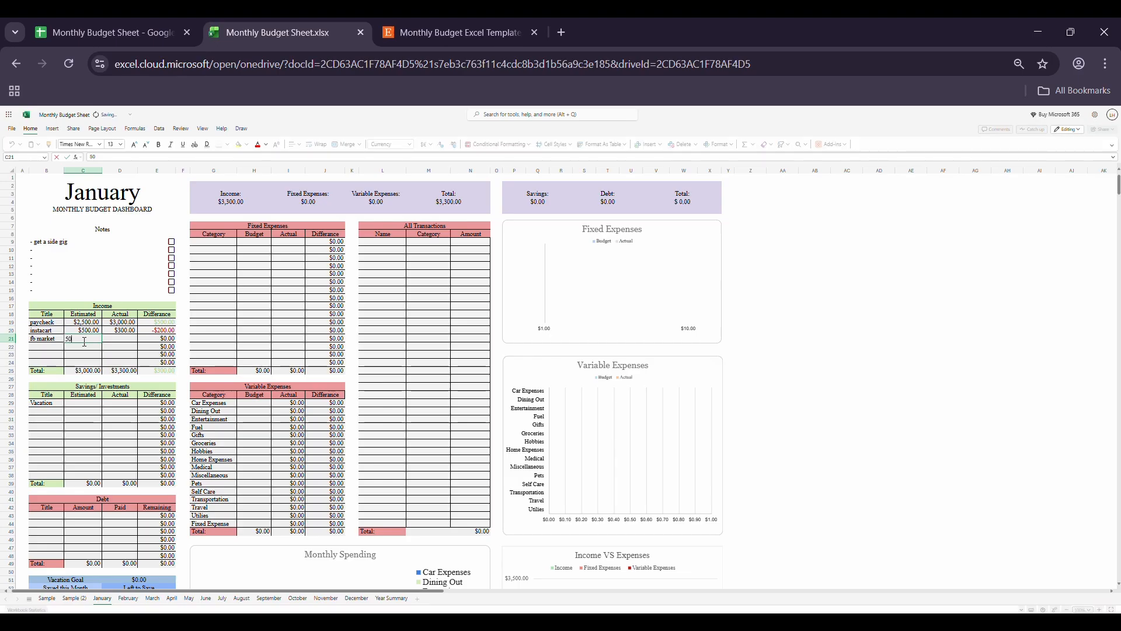
{"action": "key", "text": "Tab"}
{"action": "type", "text": "70"}
{"action": "key", "text": "Return"}
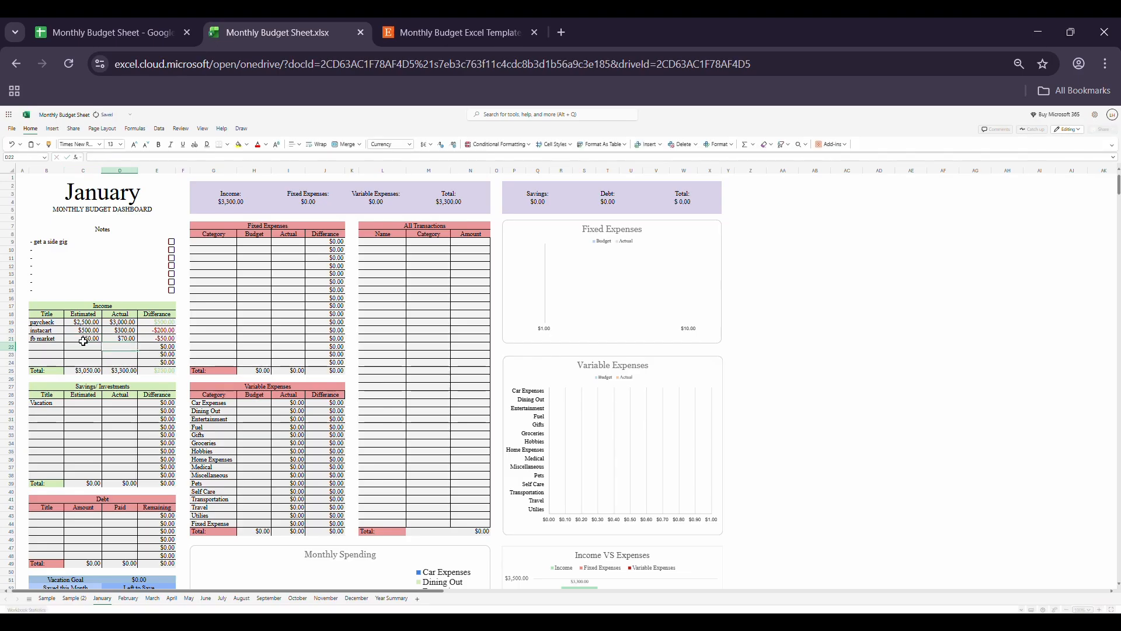
{"action": "left_click", "coordinate": [250, 198]}
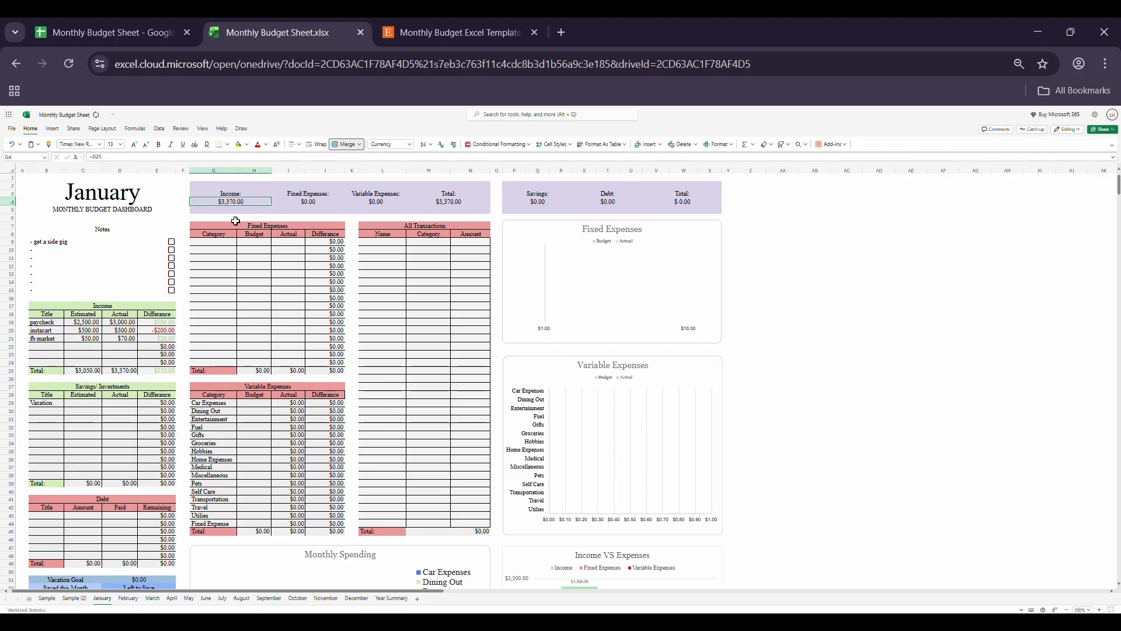
{"action": "scroll", "coordinate": [259, 382], "scroll_direction": "down", "scroll_amount": 5}
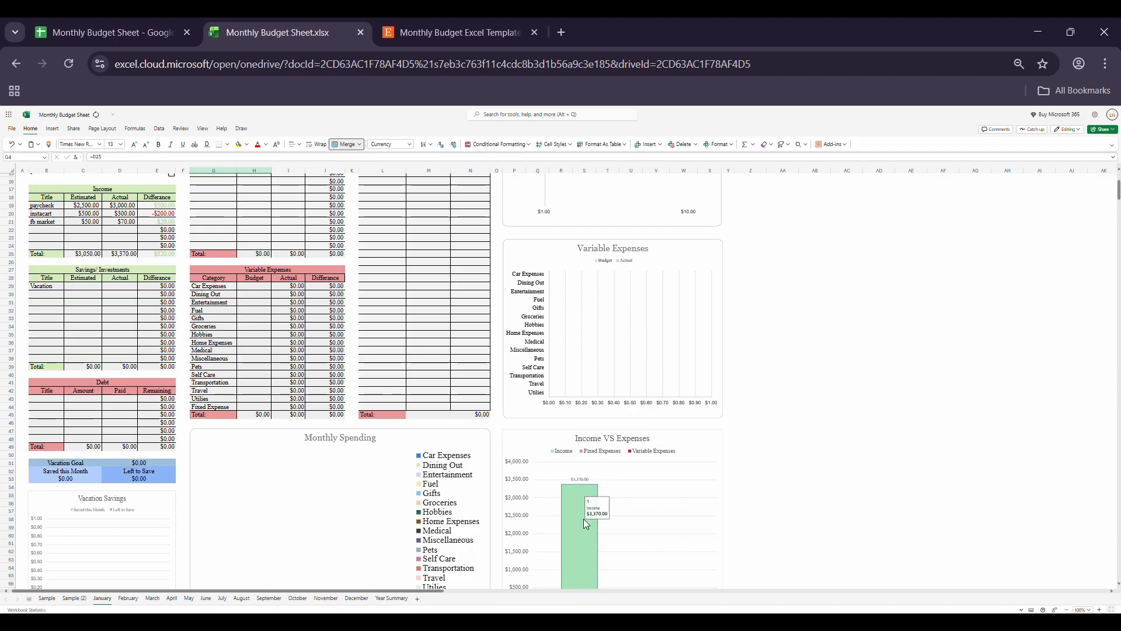
Step: Enter 500 as the estimated and 300 as the actual amount for Vacation in the Savings/Investments table
{"action": "scroll", "coordinate": [124, 330], "scroll_direction": "up", "scroll_amount": 4}
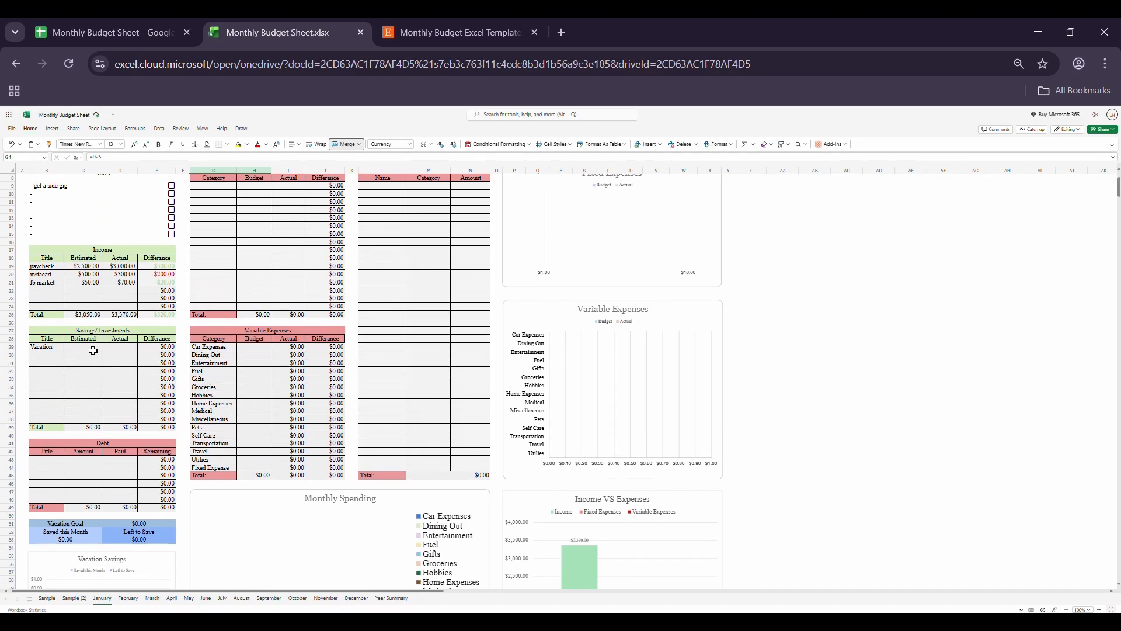
{"action": "left_click", "coordinate": [93, 350]}
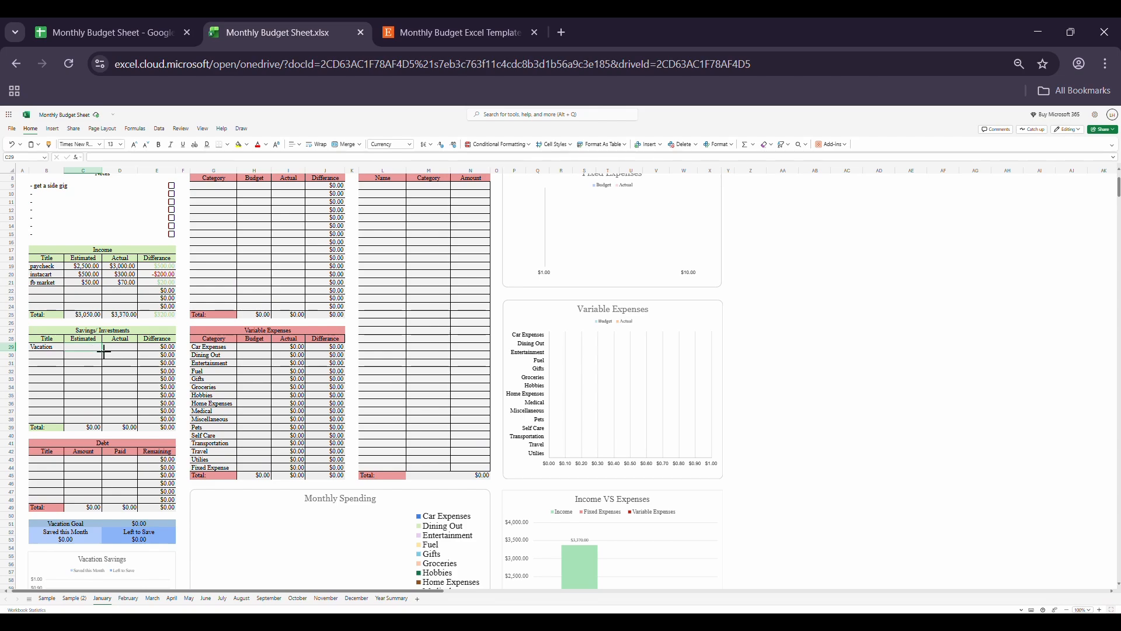
{"action": "type", "text": "500"}
{"action": "key", "text": "Tab"}
{"action": "type", "text": "3"}
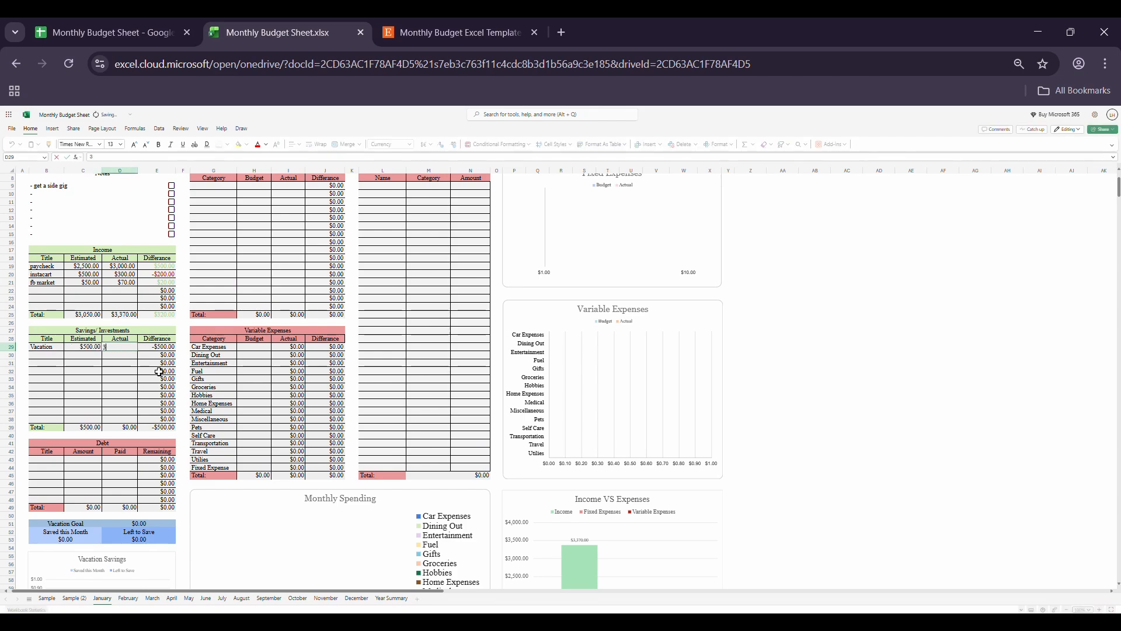
{"action": "type", "text": "00"}
{"action": "key", "text": "Return"}
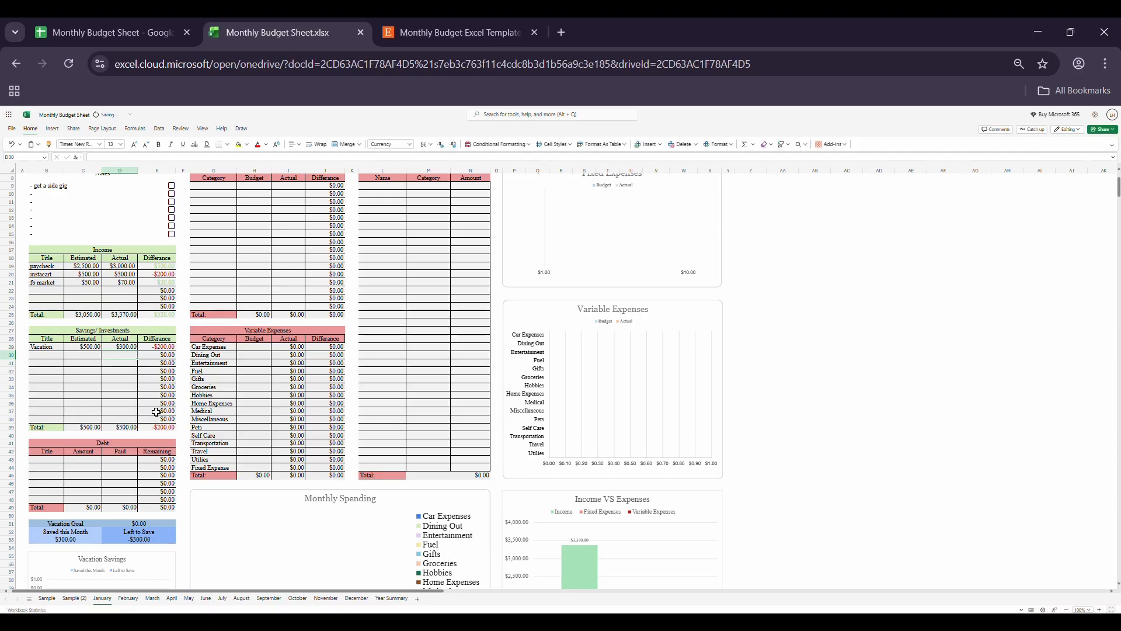
Step: Set the Vacation Goal on the January sheet to 2000
{"action": "left_click", "coordinate": [157, 524]}
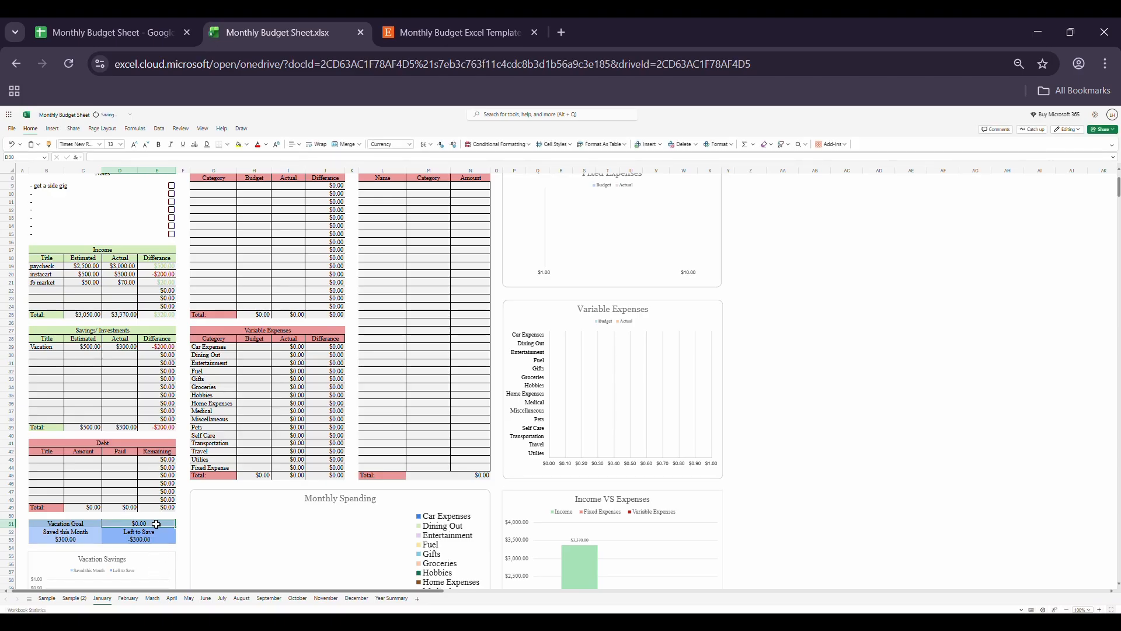
{"action": "scroll", "coordinate": [157, 524], "scroll_direction": "down", "scroll_amount": 1}
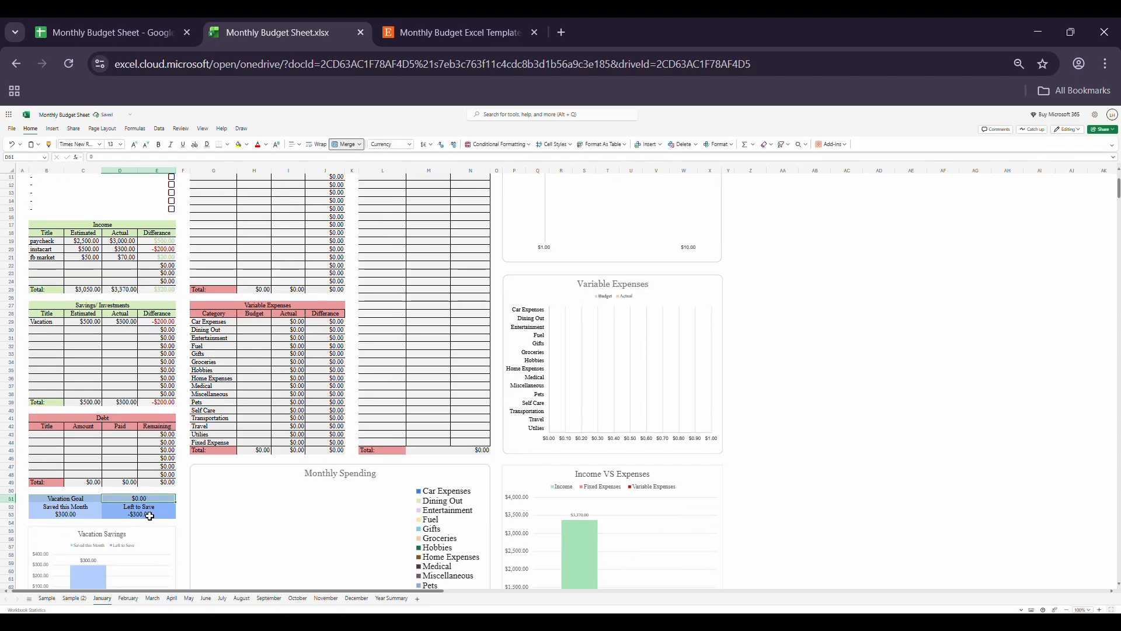
{"action": "type", "text": "200"}
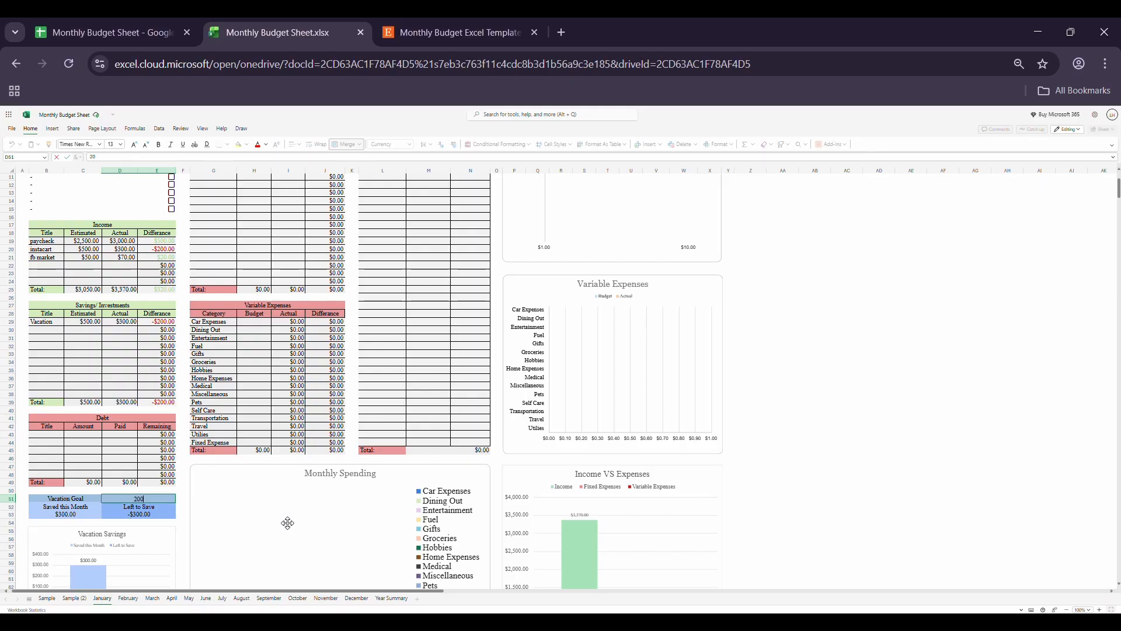
{"action": "type", "text": "0"}
{"action": "key", "text": "Return"}
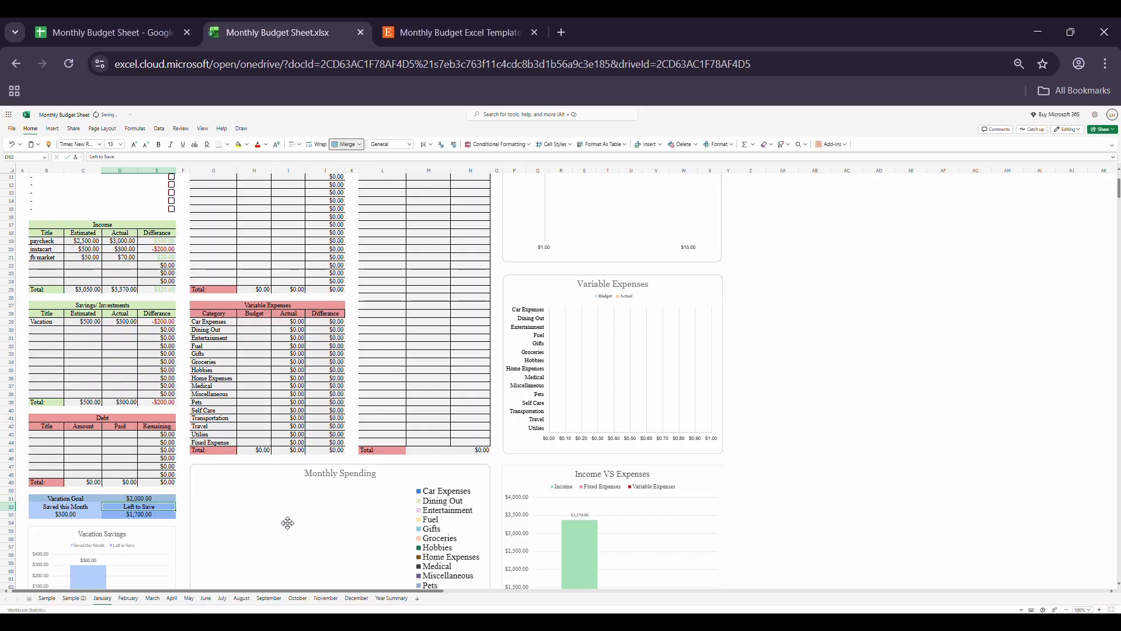
Step: Inspect January's Saved this Month and Left to Save cells, and view the vacation savings on the February and December sheets
{"action": "left_click", "coordinate": [73, 515]}
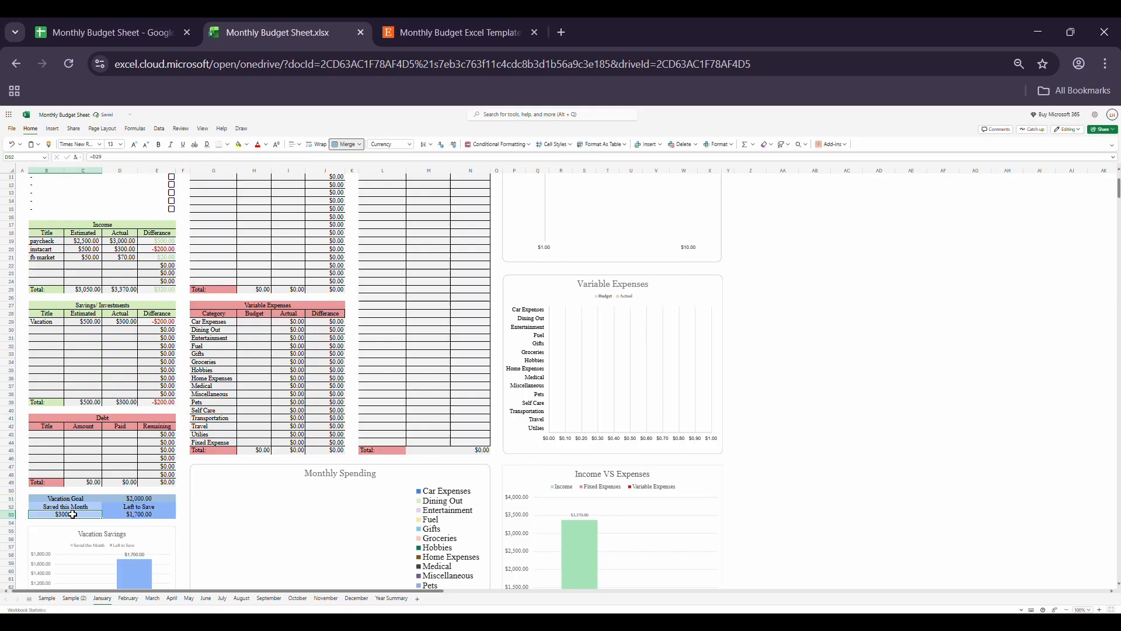
{"action": "left_click", "coordinate": [124, 515]}
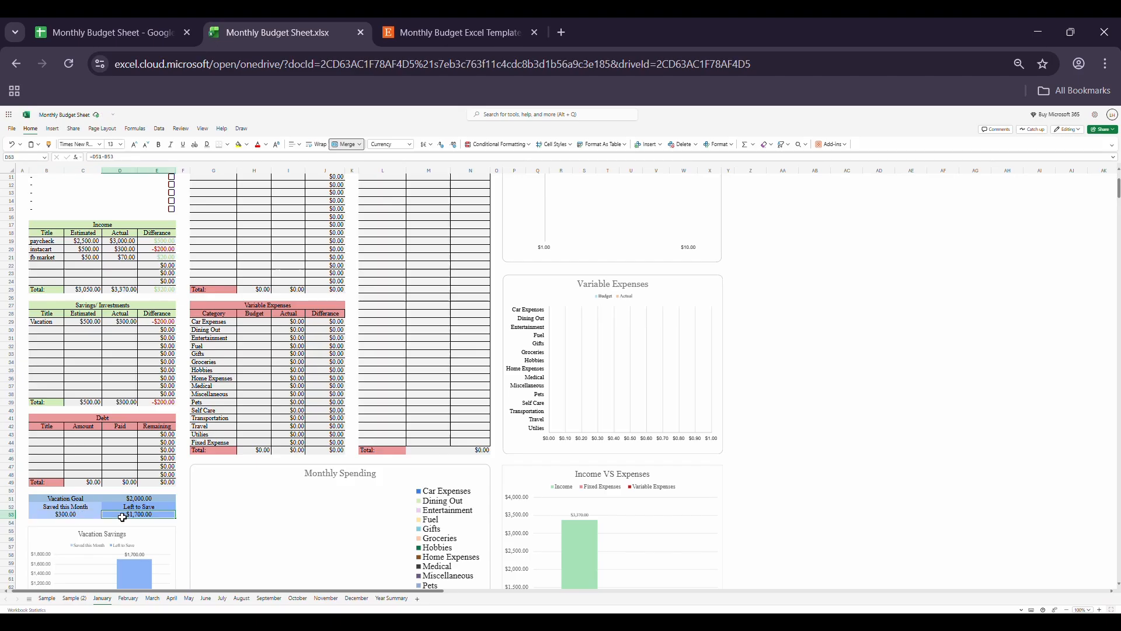
{"action": "left_click", "coordinate": [128, 599]}
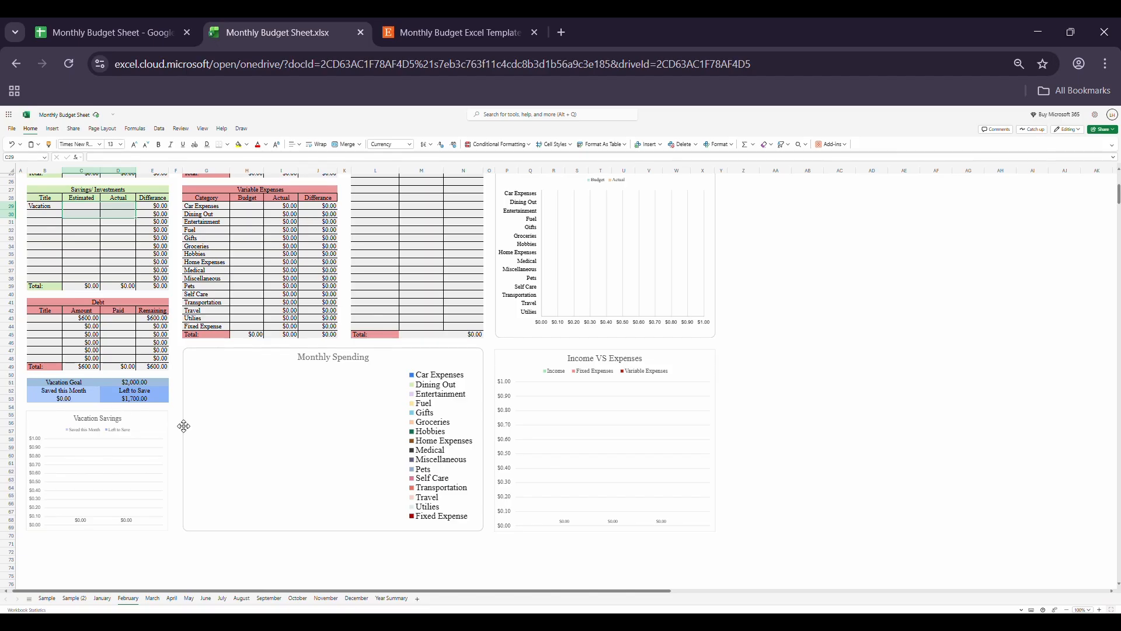
{"action": "left_click", "coordinate": [372, 599]}
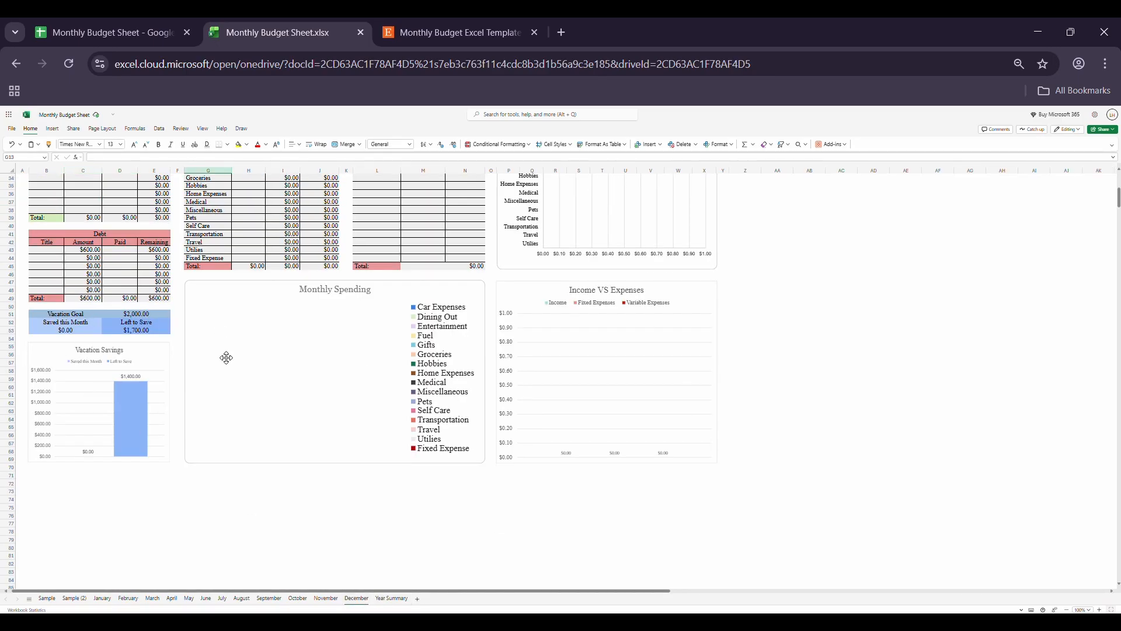
Step: On the February sheet, enter 300 as both the estimated and the actual amount for Vacation in the Savings/Investments table
{"action": "left_click", "coordinate": [129, 602]}
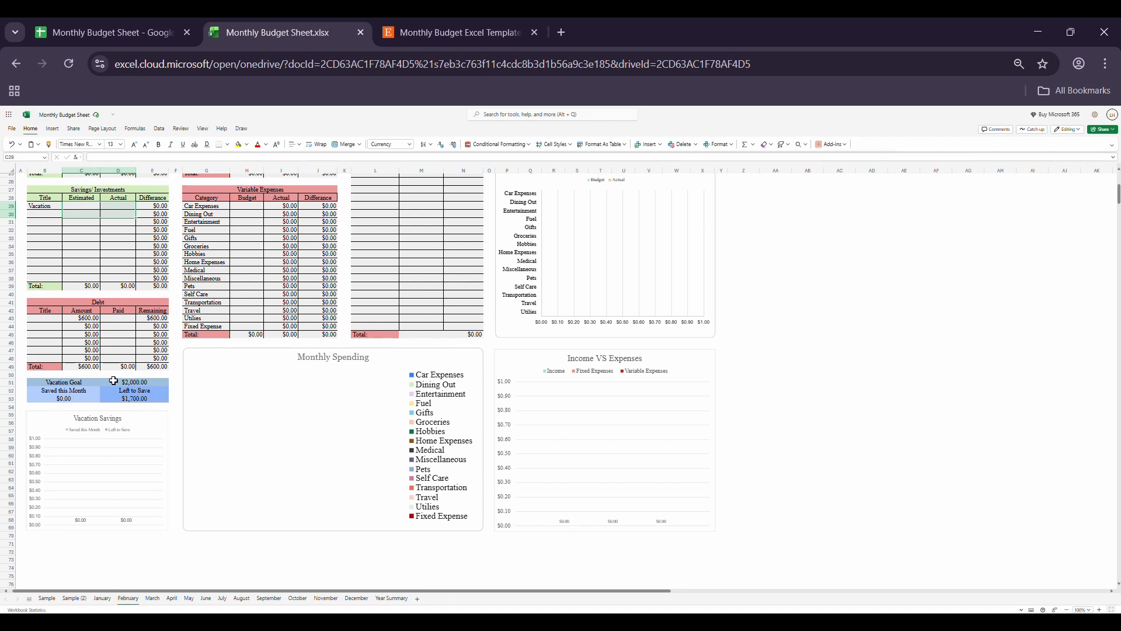
{"action": "scroll", "coordinate": [95, 378], "scroll_direction": "up", "scroll_amount": 1}
{"action": "left_click", "coordinate": [95, 230]}
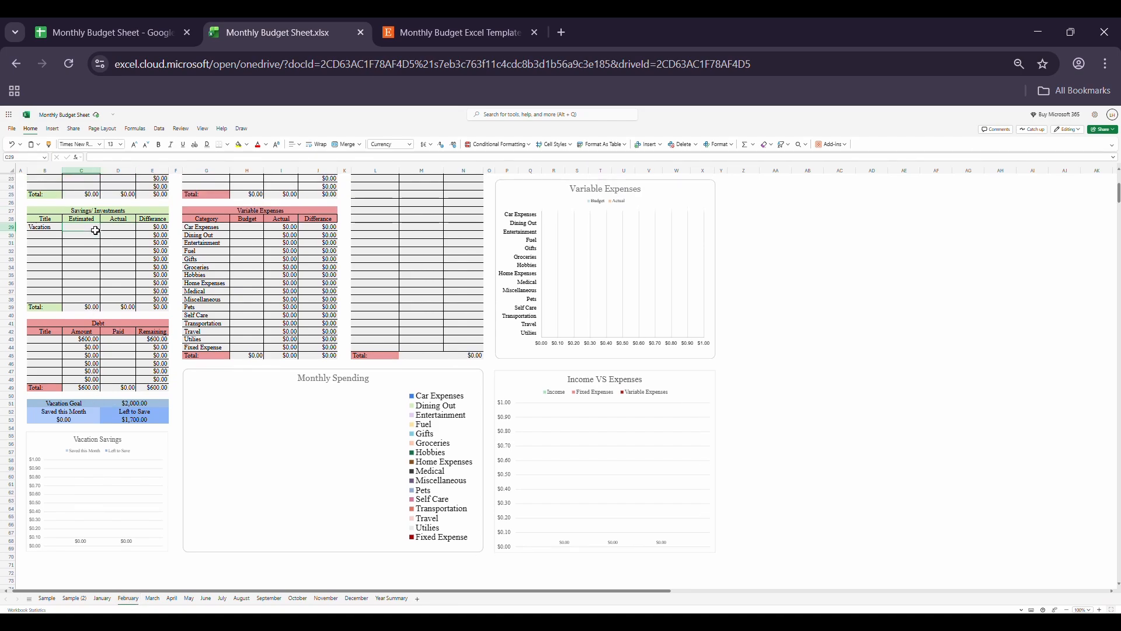
{"action": "type", "text": "300"}
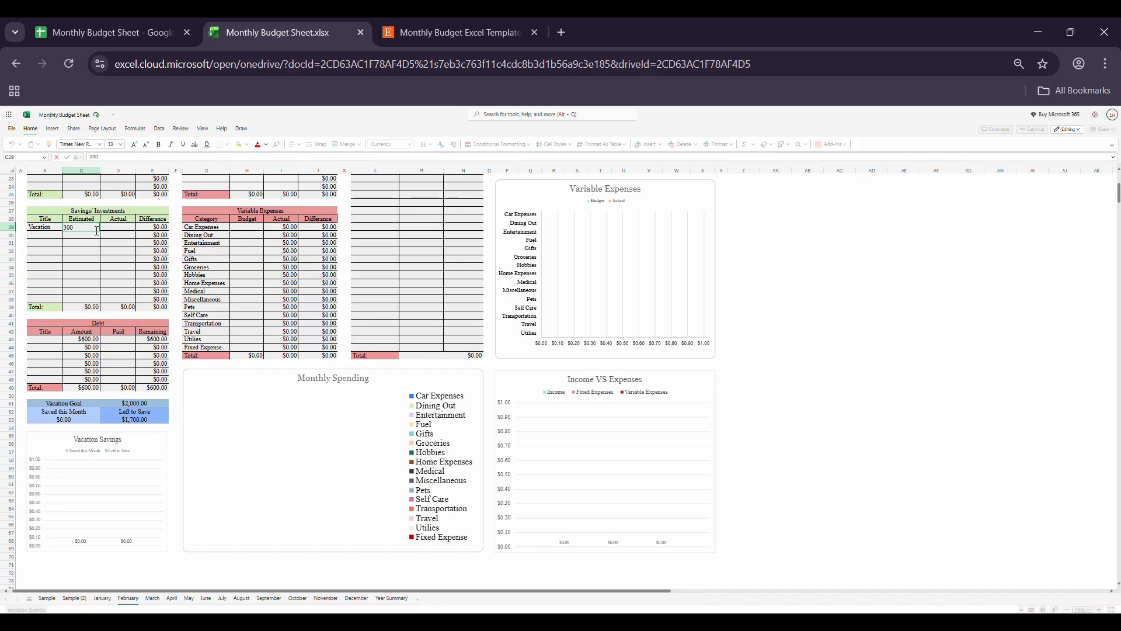
{"action": "key", "text": "Tab"}
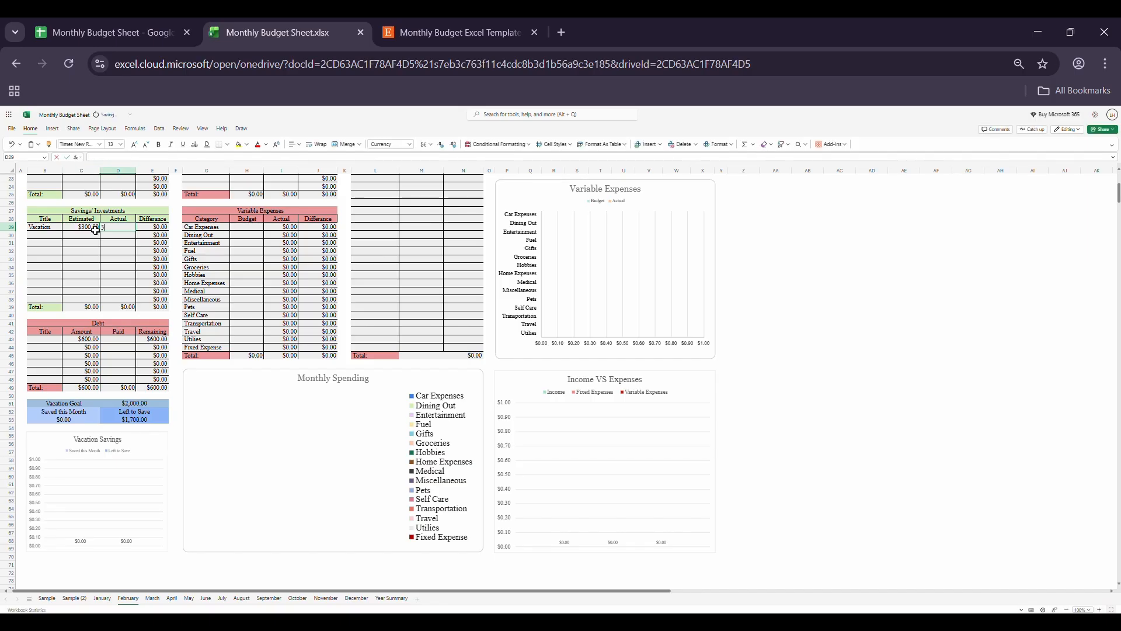
{"action": "type", "text": "300"}
{"action": "key", "text": "Return"}
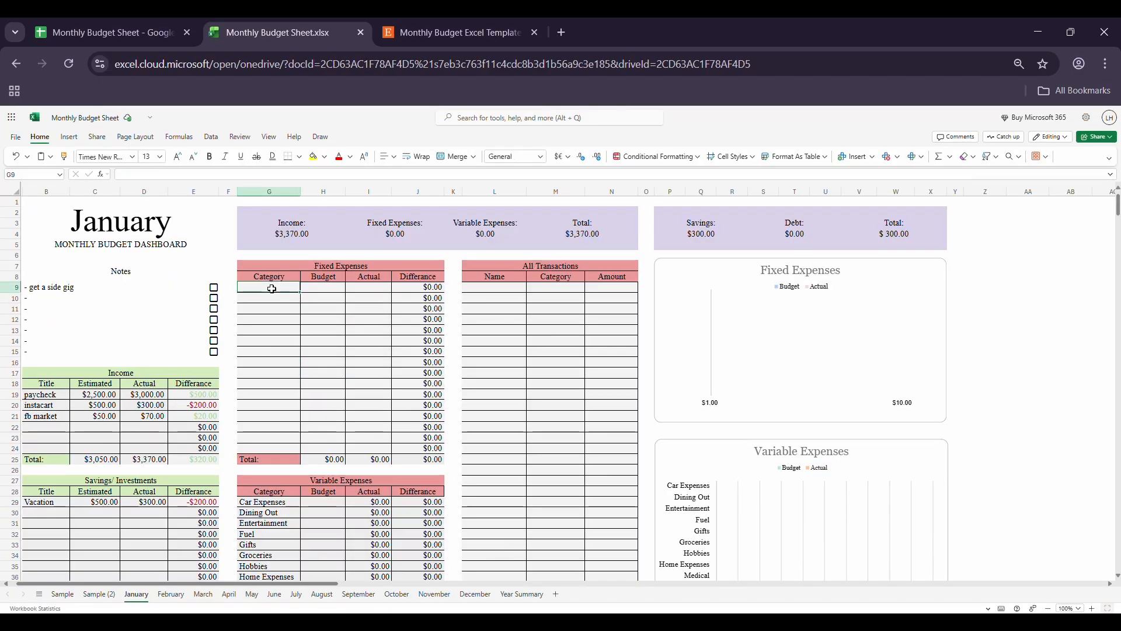
Step: Add car payment and phone bill as the first two categories in January's Fixed Expenses table
{"action": "type", "text": "car "}
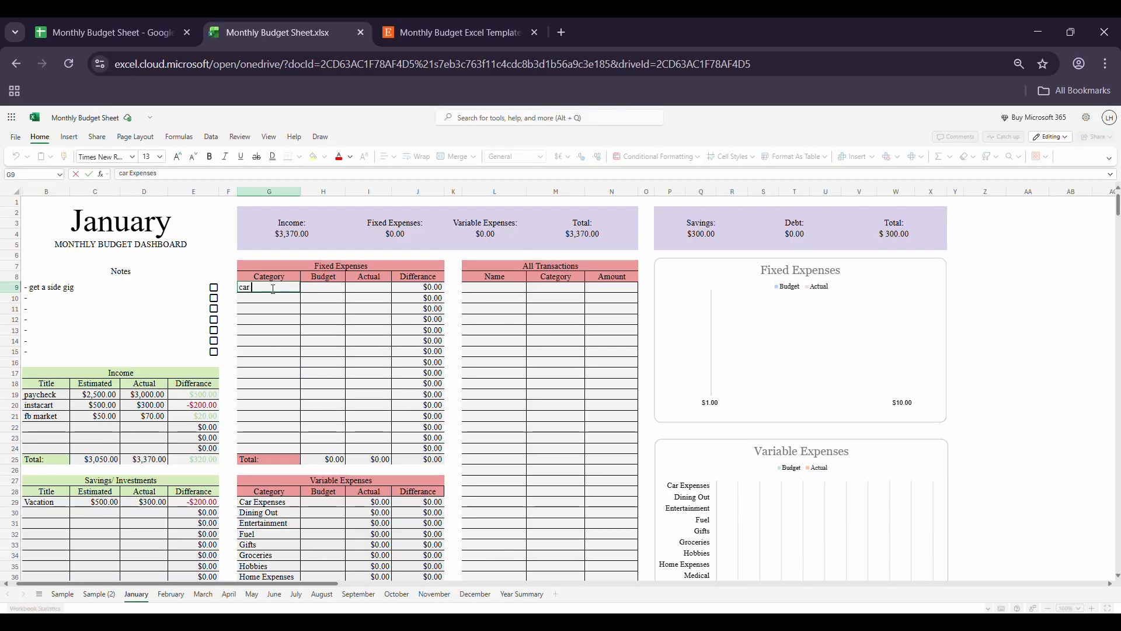
{"action": "type", "text": "payment"}
{"action": "key", "text": "Return"}
{"action": "type", "text": "phone"}
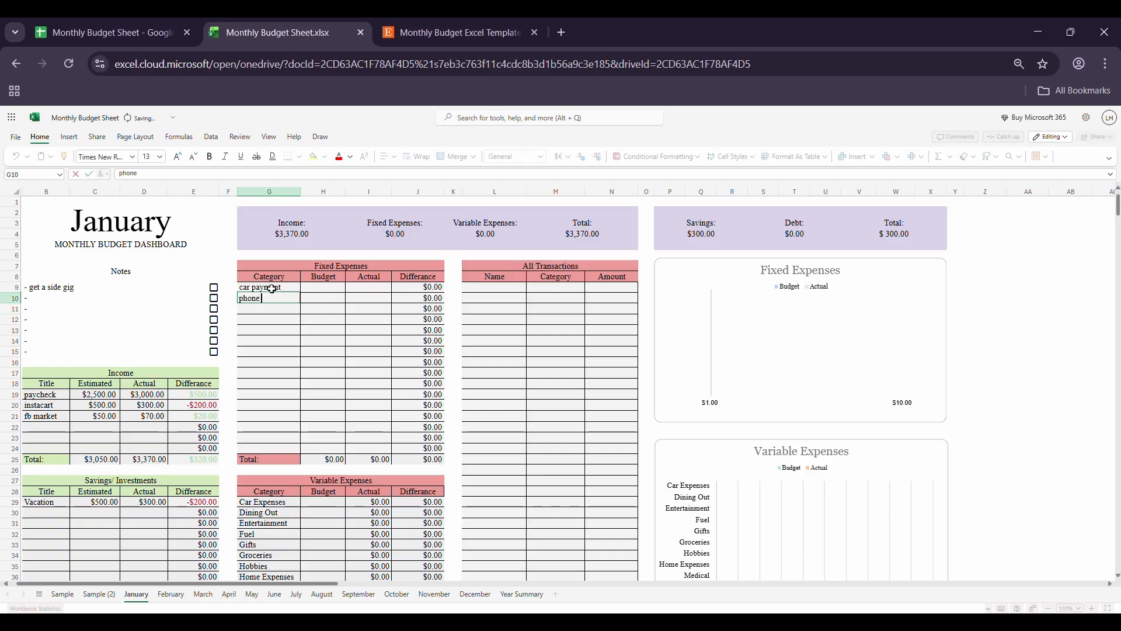
{"action": "type", "text": " bill"}
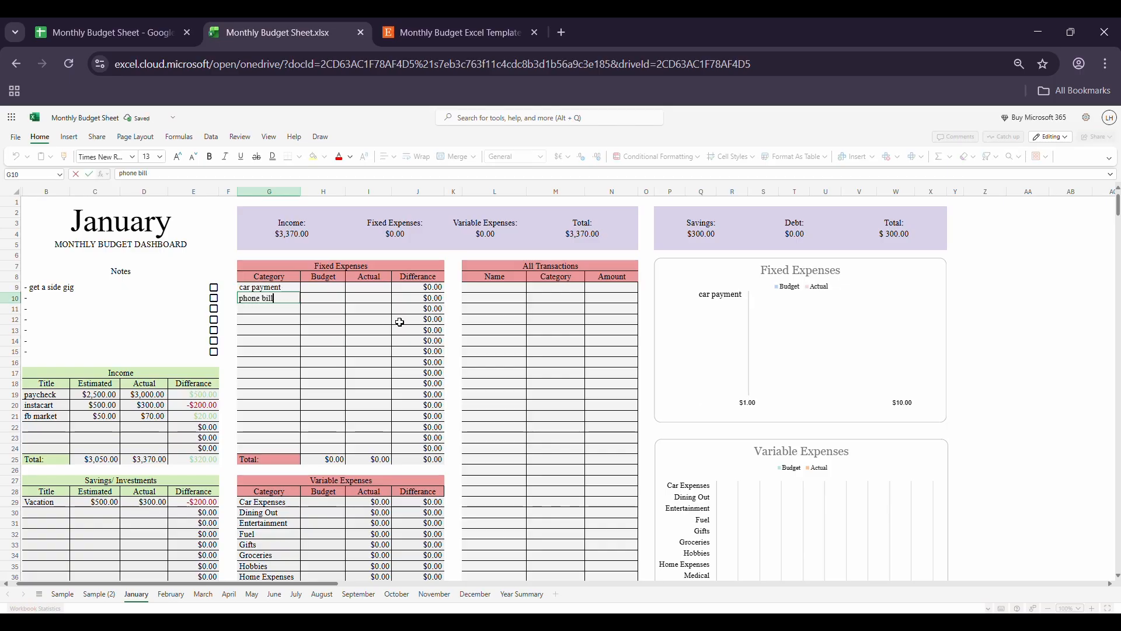
{"action": "key", "text": "Return"}
Step: Enter a budget of 1500 and an actual amount of 1000 for car payment in January's Fixed Expenses table
{"action": "left_click", "coordinate": [325, 292]}
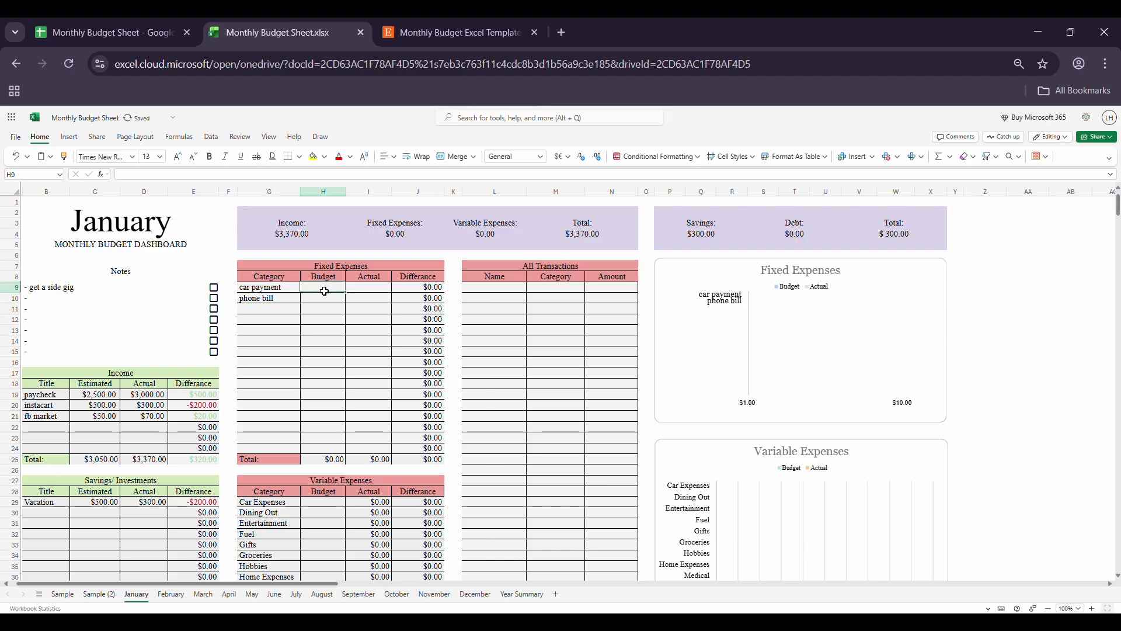
{"action": "type", "text": "1500"}
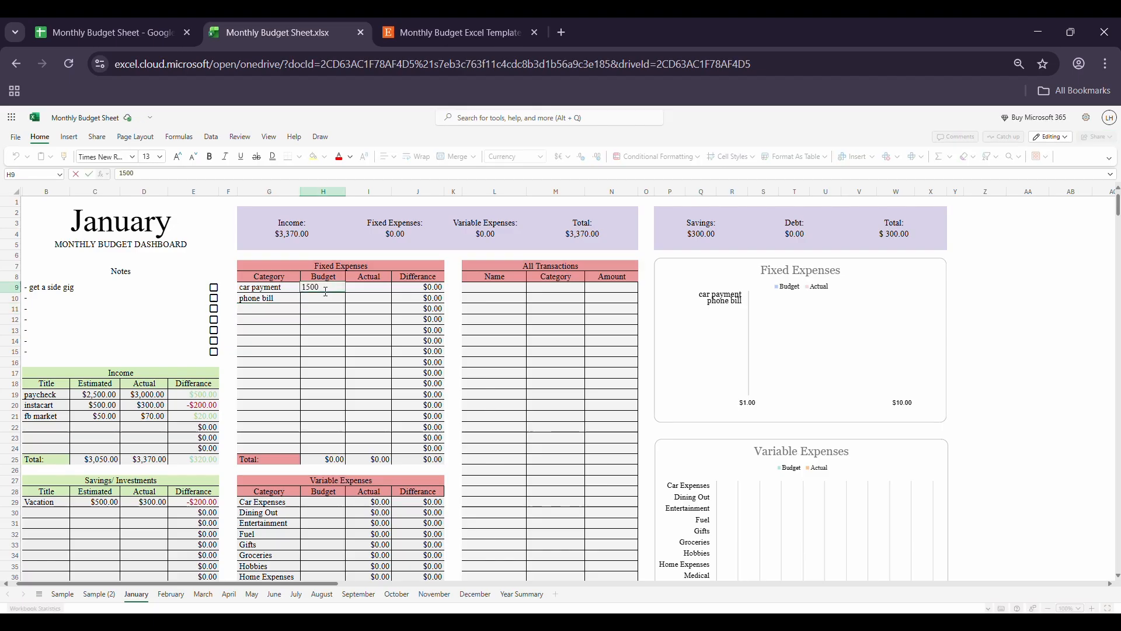
{"action": "key", "text": "Tab"}
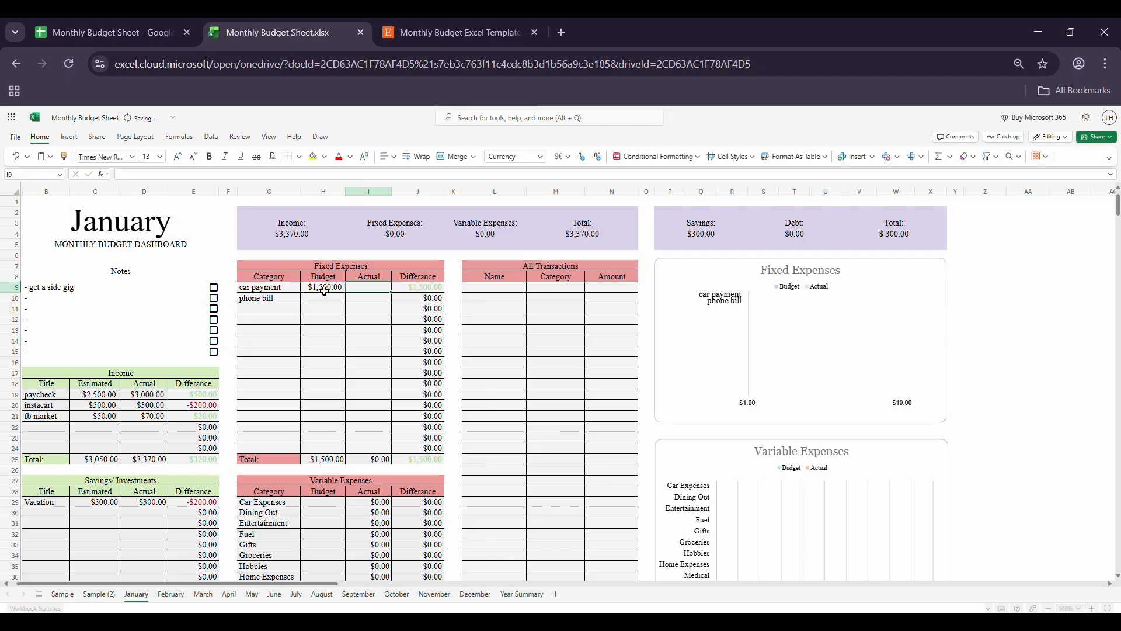
{"action": "type", "text": "1,00"}
{"action": "type", "text": "000"}
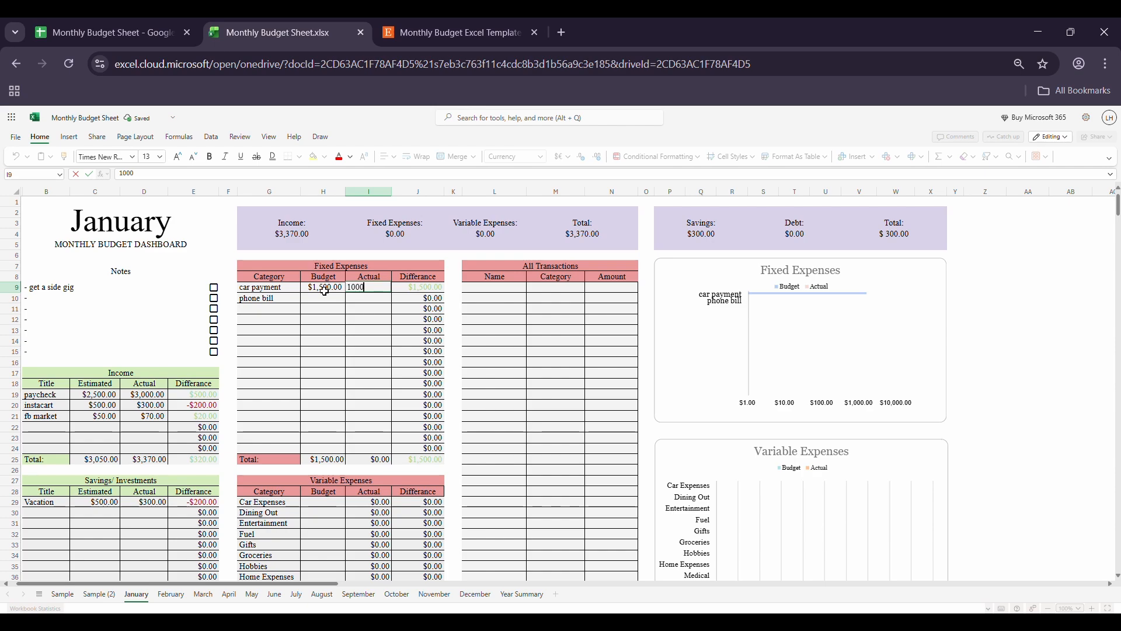
{"action": "key", "text": "Return"}
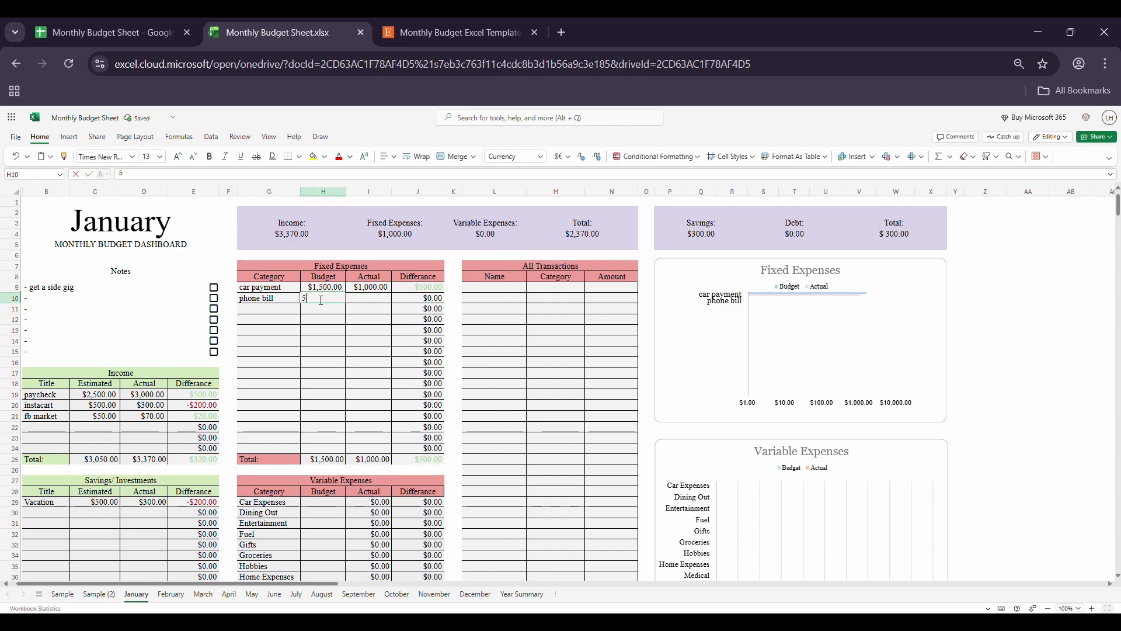
Step: Enter a budget of 50 and an actual amount of 30 for phone bill, and check the Fixed Expenses summary cell
{"action": "type", "text": "50"}
{"action": "key", "text": "Tab"}
{"action": "type", "text": "30"}
{"action": "key", "text": "Return"}
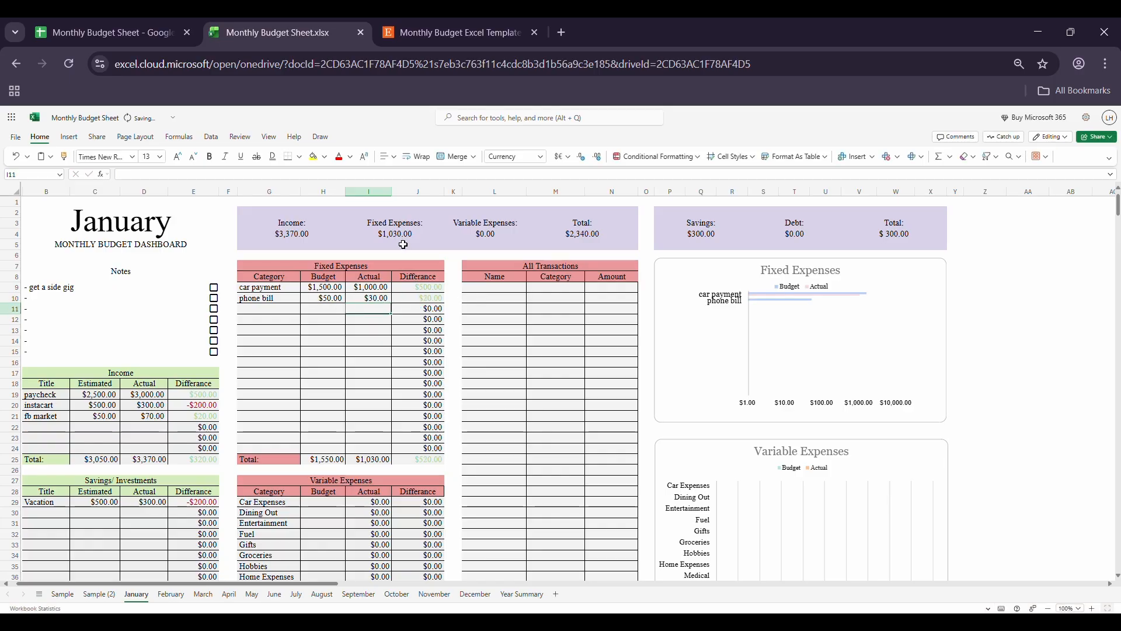
{"action": "left_click", "coordinate": [419, 236]}
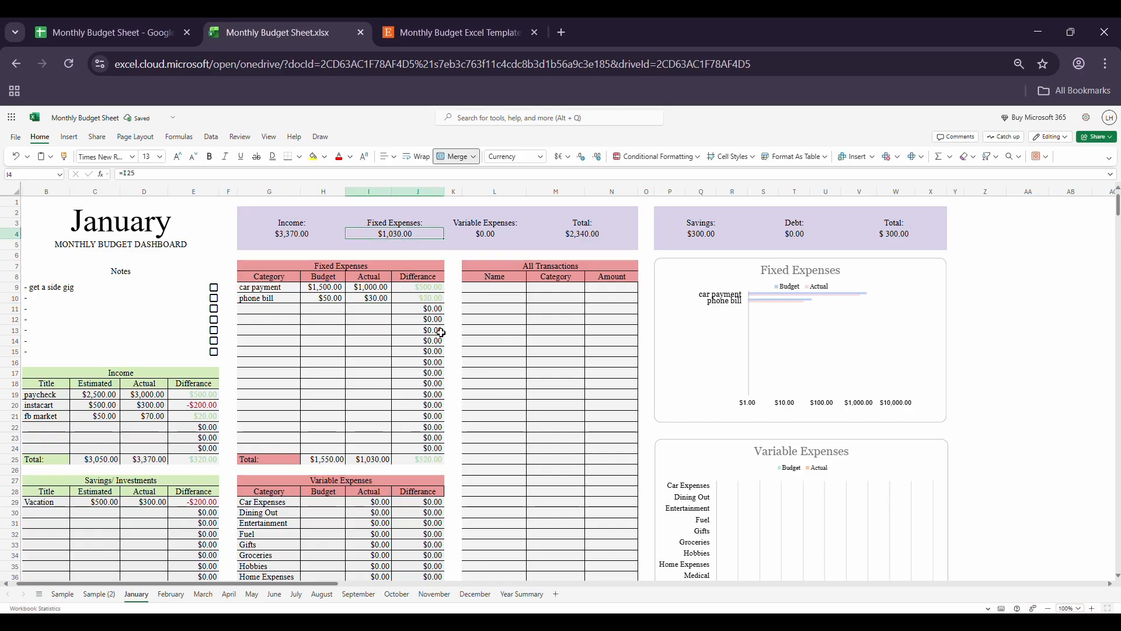
Step: List car payment, phone bill and mc donalds as the first three names in January's All Transactions table
{"action": "left_click", "coordinate": [491, 289]}
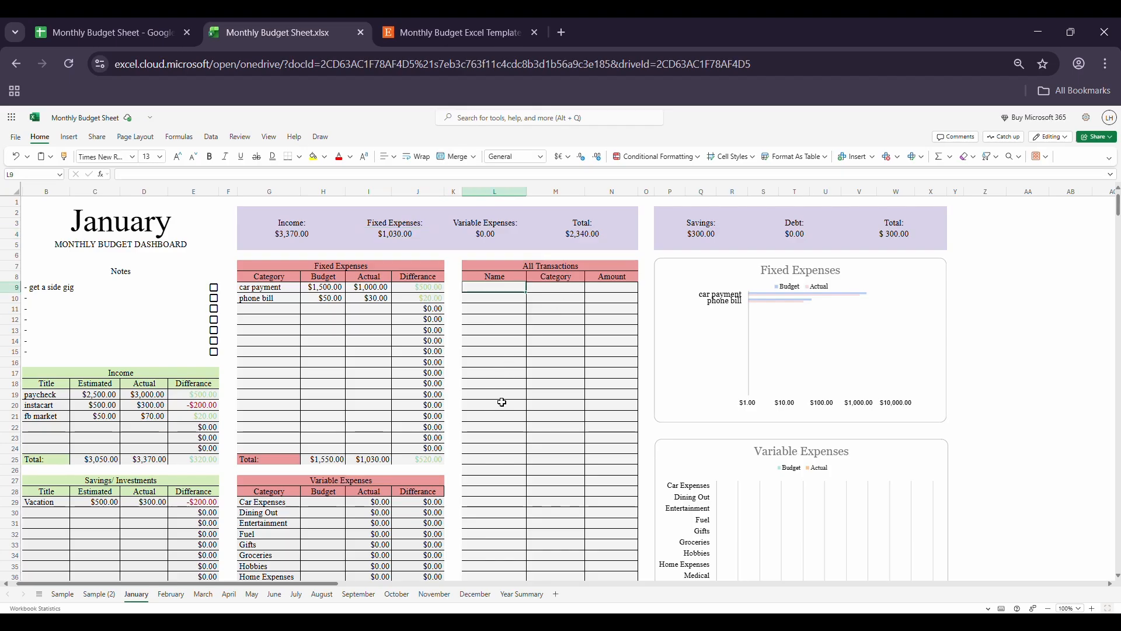
{"action": "type", "text": "car payment"}
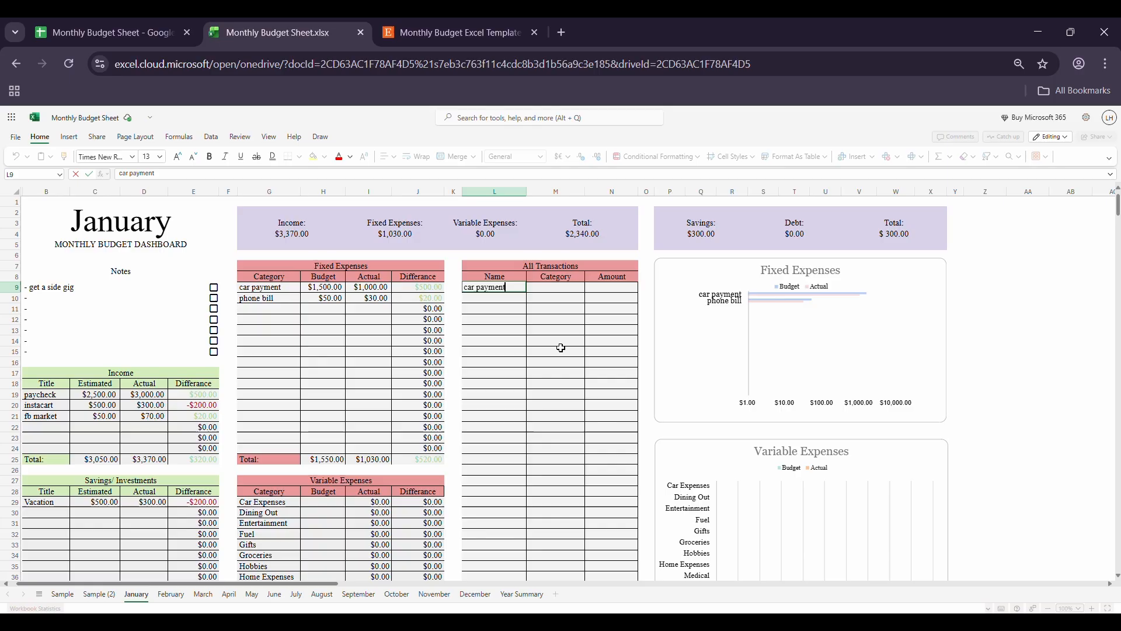
{"action": "key", "text": "Return"}
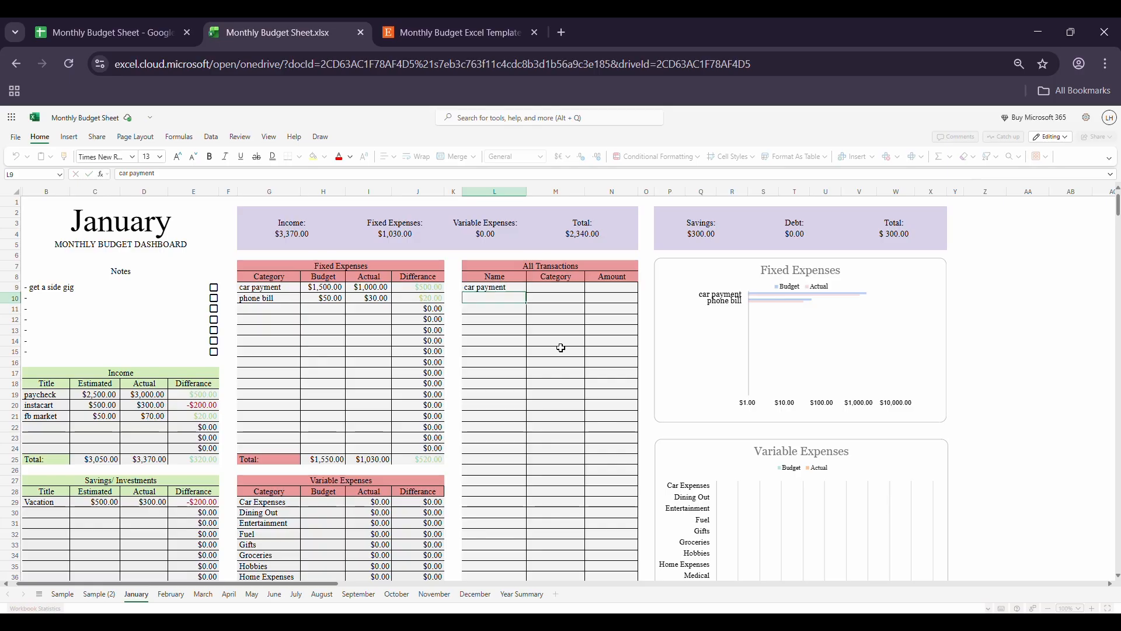
{"action": "type", "text": "phone bill"}
{"action": "left_click", "coordinate": [482, 309]}
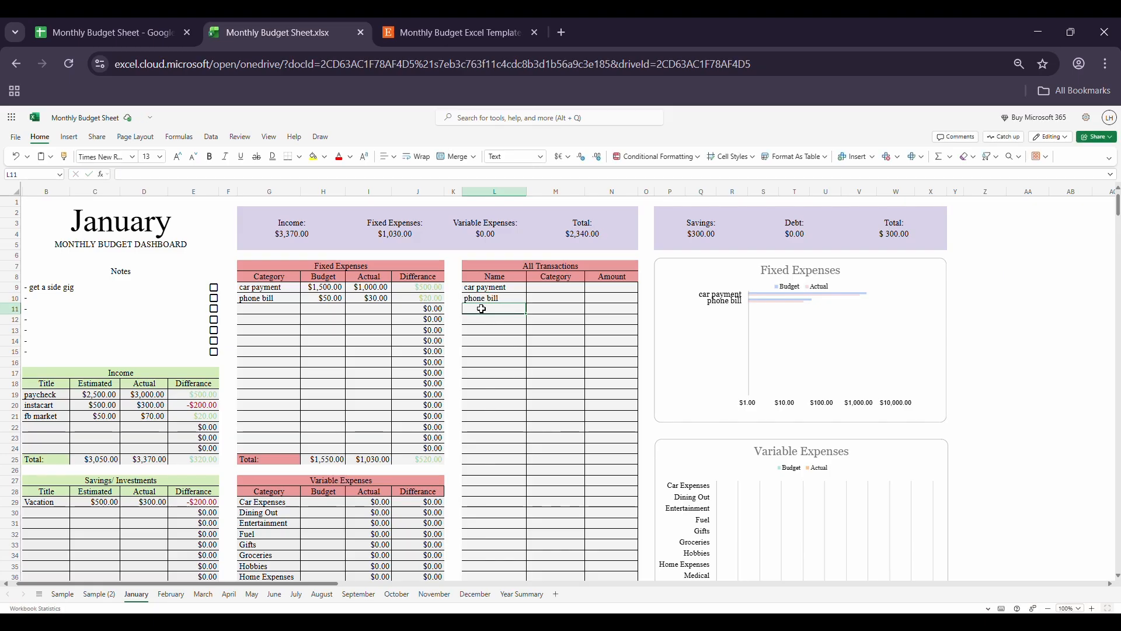
{"action": "type", "text": "mc donal"}
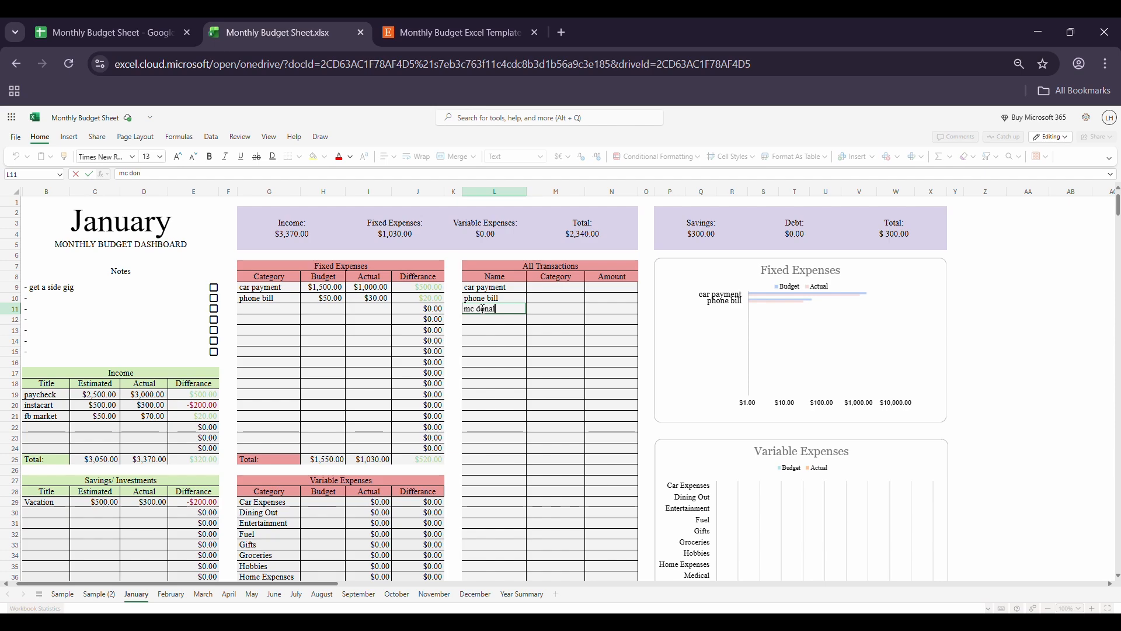
{"action": "type", "text": "ds"}
Step: Review the available transaction categories and assign Fixed Expense to the car payment transaction
{"action": "left_click", "coordinate": [542, 287]}
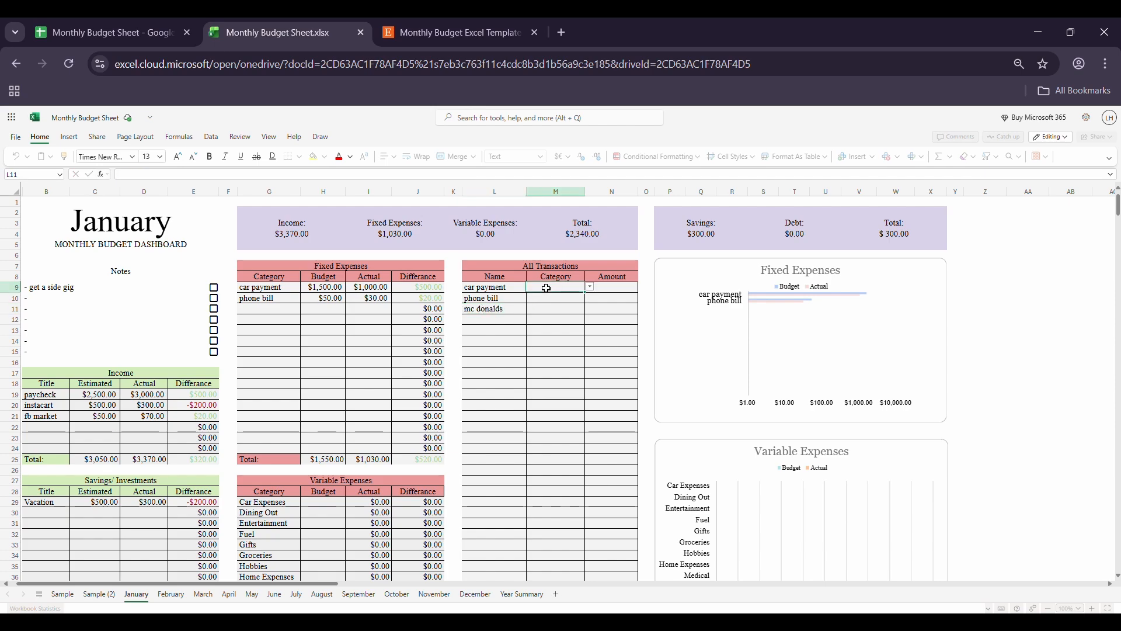
{"action": "left_click", "coordinate": [590, 287]}
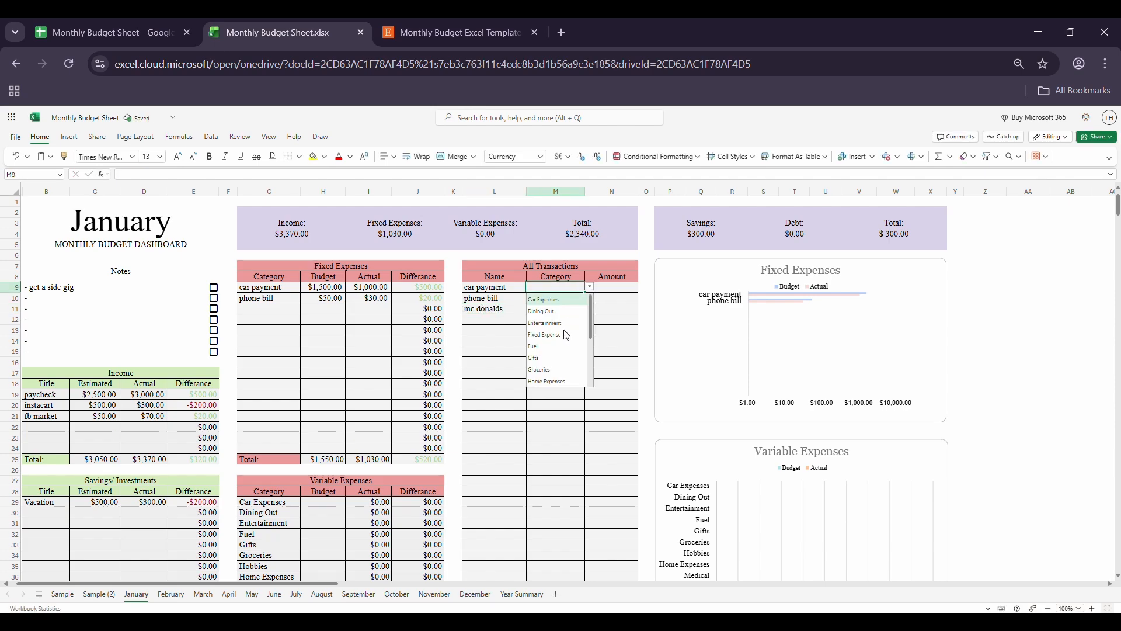
{"action": "scroll", "coordinate": [565, 333], "scroll_direction": "down", "scroll_amount": 4}
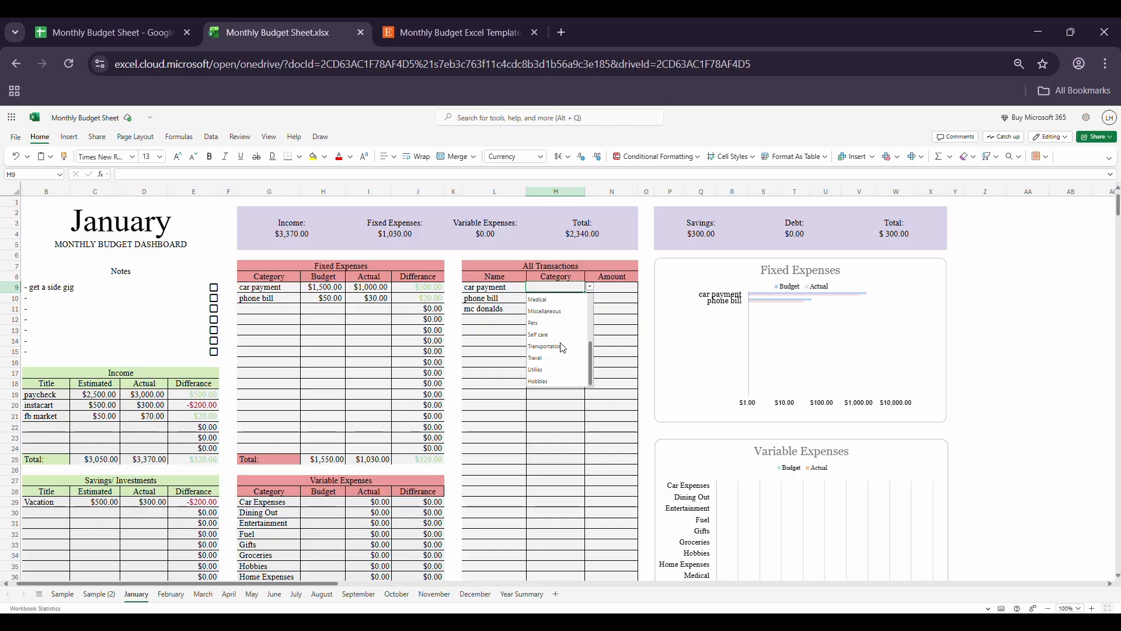
{"action": "scroll", "coordinate": [475, 388], "scroll_direction": "down", "scroll_amount": 4}
{"action": "left_click_drag", "start_coordinate": [254, 369], "coordinate": [270, 527]}
{"action": "scroll", "coordinate": [493, 338], "scroll_direction": "up", "scroll_amount": 3}
{"action": "left_click", "coordinate": [549, 288]}
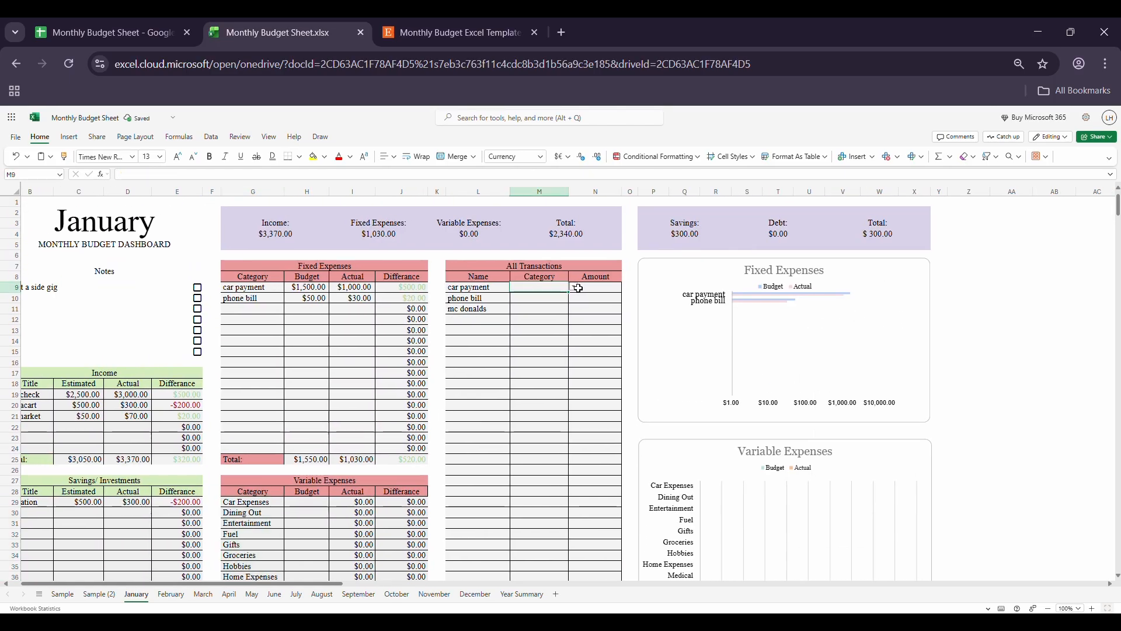
{"action": "left_click", "coordinate": [578, 288]}
{"action": "scroll", "coordinate": [549, 351], "scroll_direction": "down", "scroll_amount": 3}
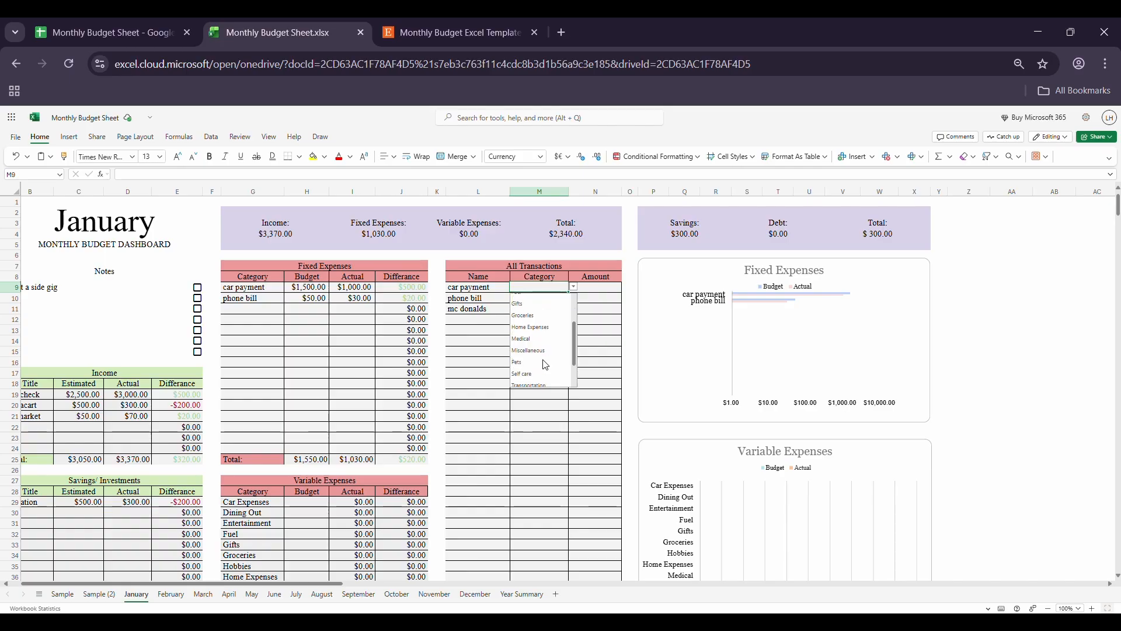
{"action": "scroll", "coordinate": [544, 359], "scroll_direction": "up", "scroll_amount": 3}
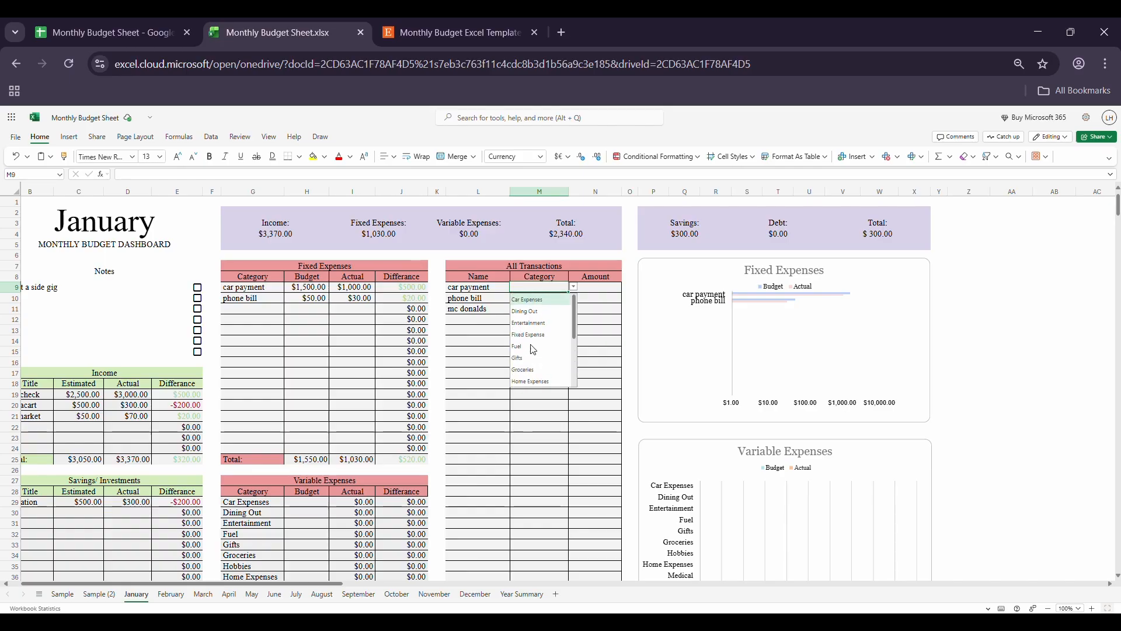
{"action": "left_click", "coordinate": [529, 335]}
Step: Set the category of the phone bill transaction to Fixed Expense
{"action": "left_click", "coordinate": [566, 299]}
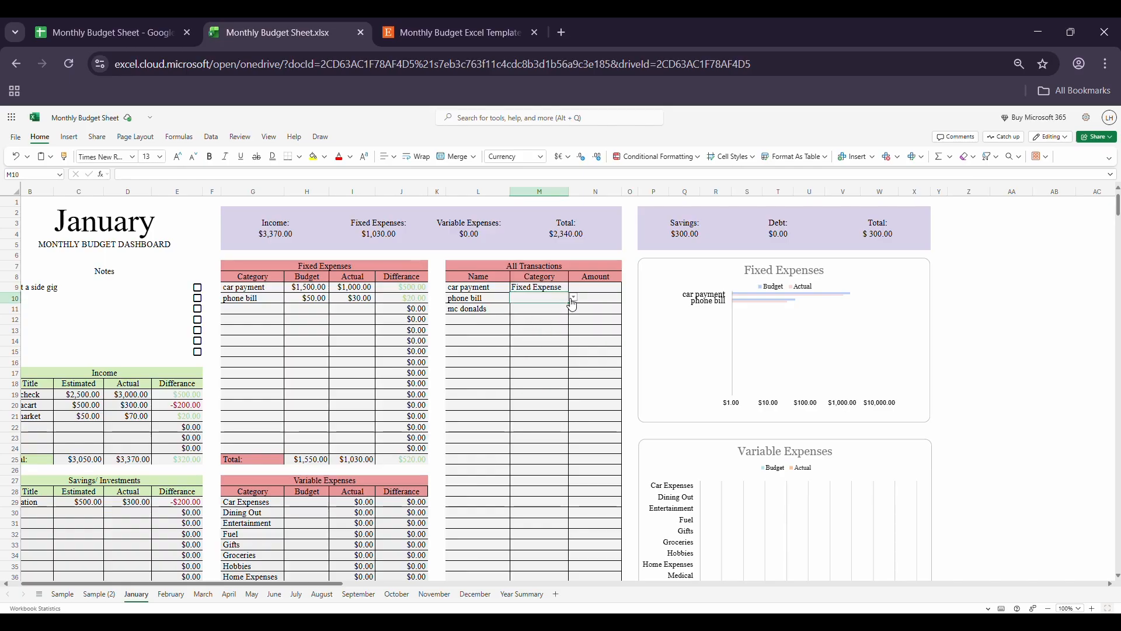
{"action": "left_click", "coordinate": [574, 298]}
{"action": "scroll", "coordinate": [551, 362], "scroll_direction": "down", "scroll_amount": 5}
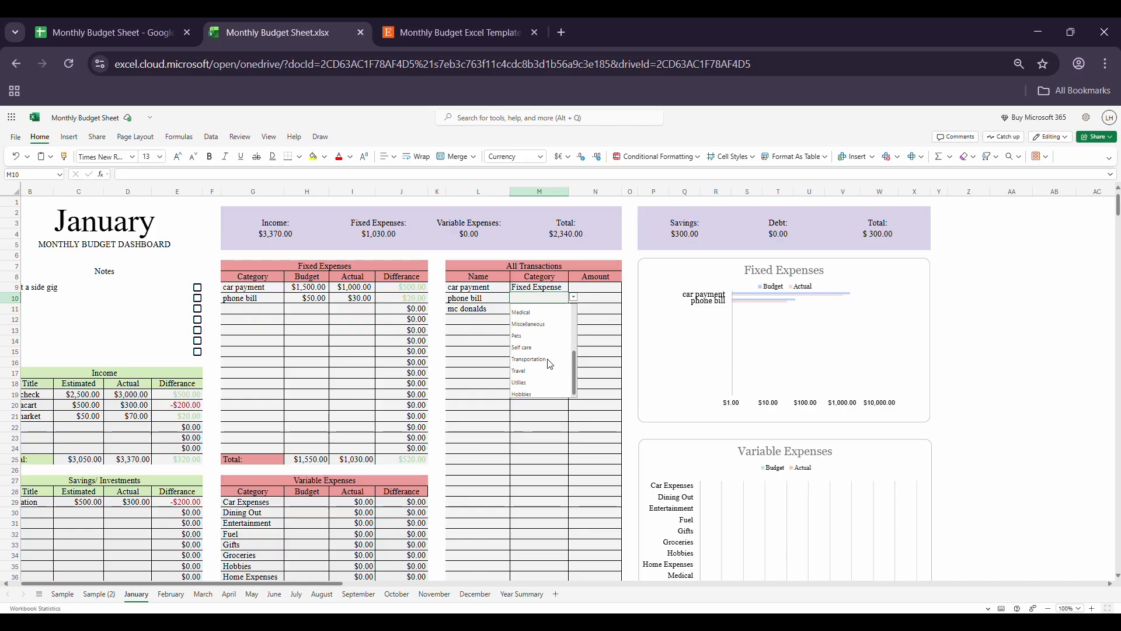
{"action": "scroll", "coordinate": [551, 365], "scroll_direction": "up", "scroll_amount": 3}
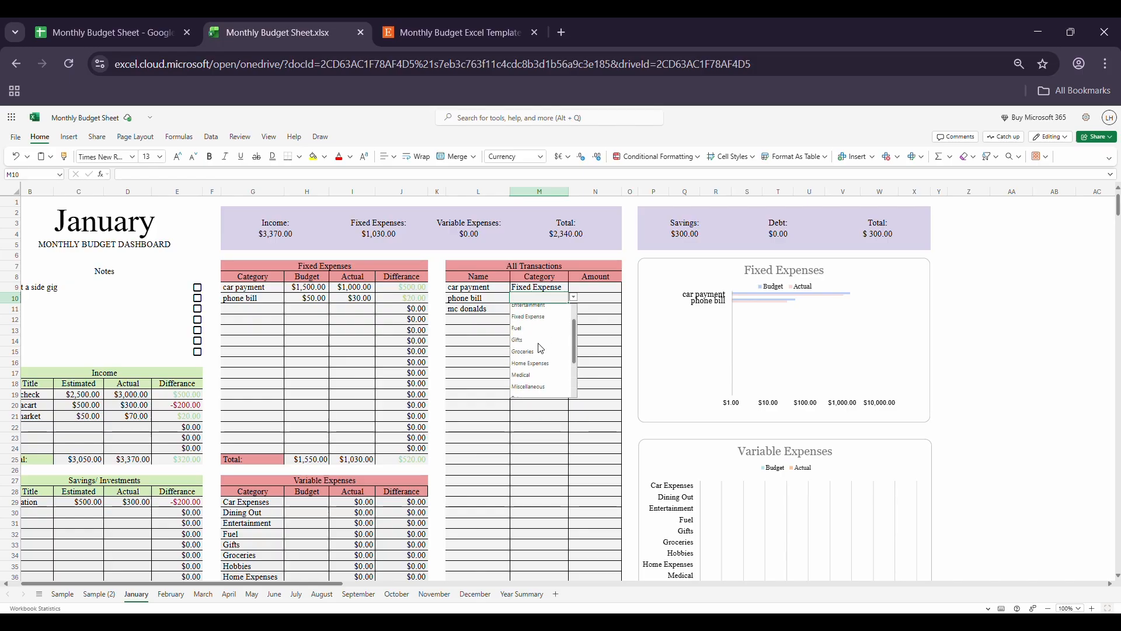
{"action": "left_click", "coordinate": [530, 317]}
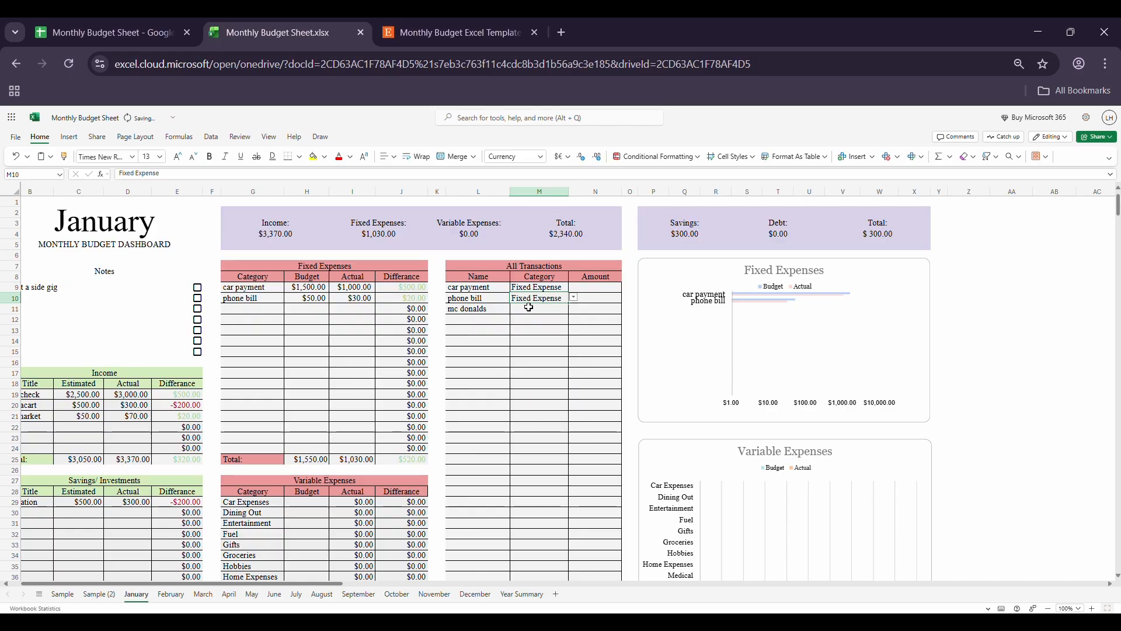
Step: Set the category of the mc donalds transaction to Dining Out
{"action": "left_click", "coordinate": [529, 308]}
{"action": "left_click", "coordinate": [574, 308]}
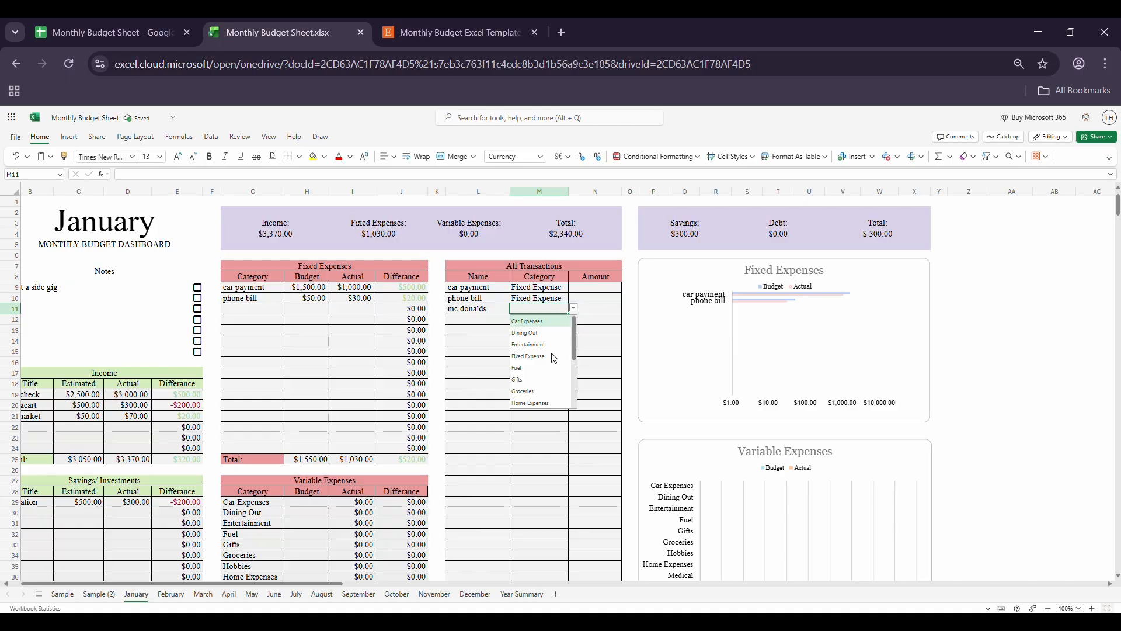
{"action": "left_click", "coordinate": [538, 332]}
Step: Enter the transaction amounts: 1000 for car payment, 30 for phone bill and 15 for mc donalds
{"action": "left_click", "coordinate": [583, 289]}
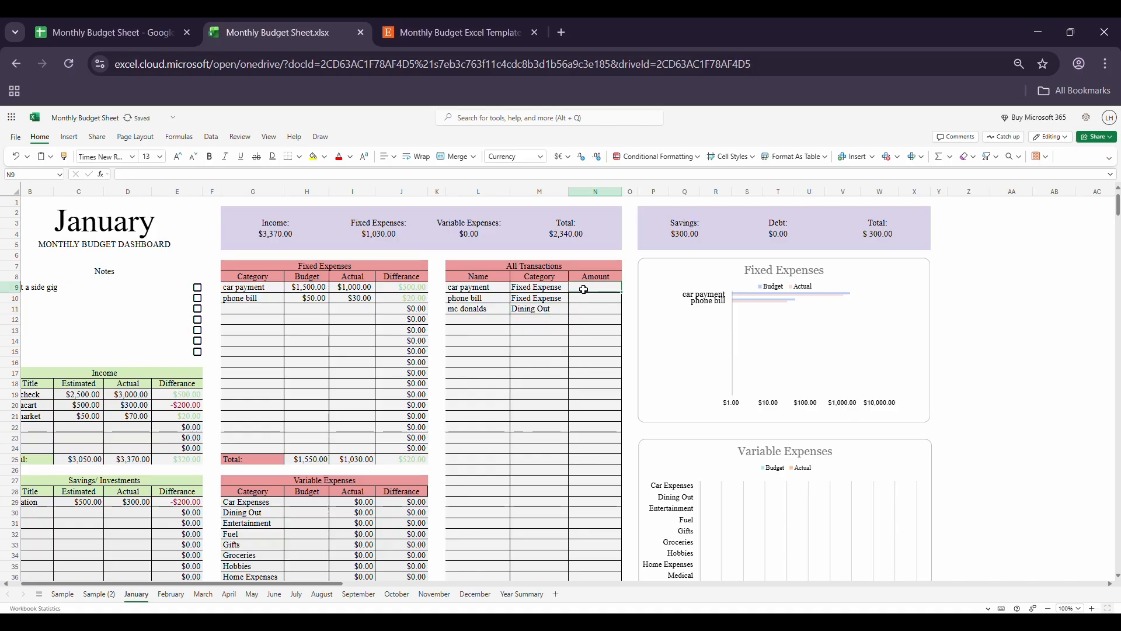
{"action": "type", "text": "1000"}
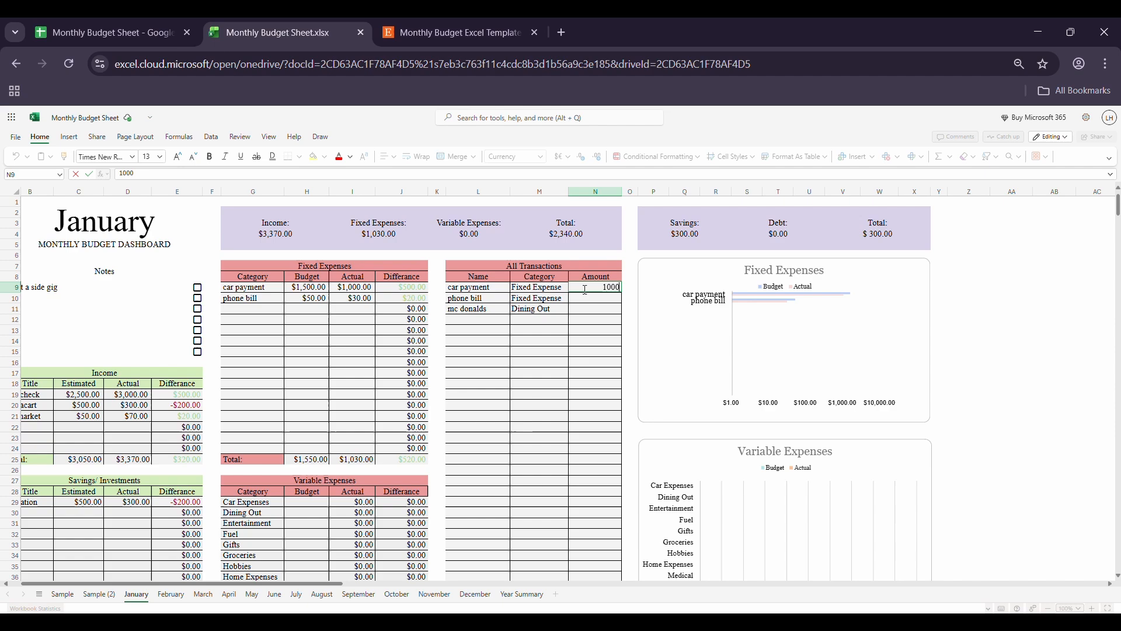
{"action": "key", "text": "Return"}
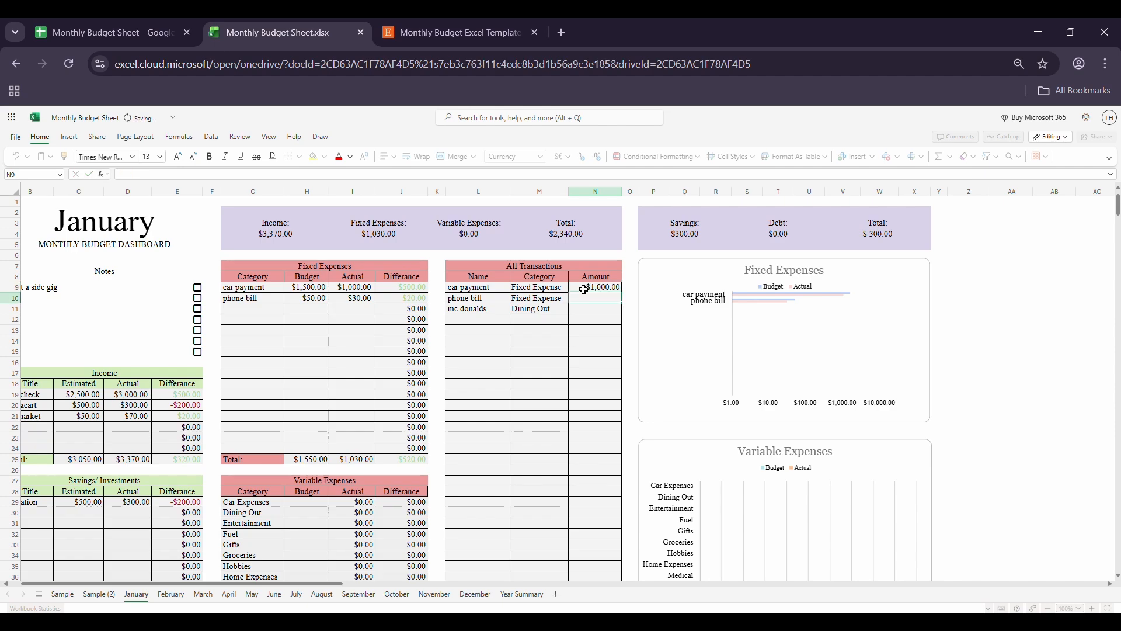
{"action": "type", "text": "30"}
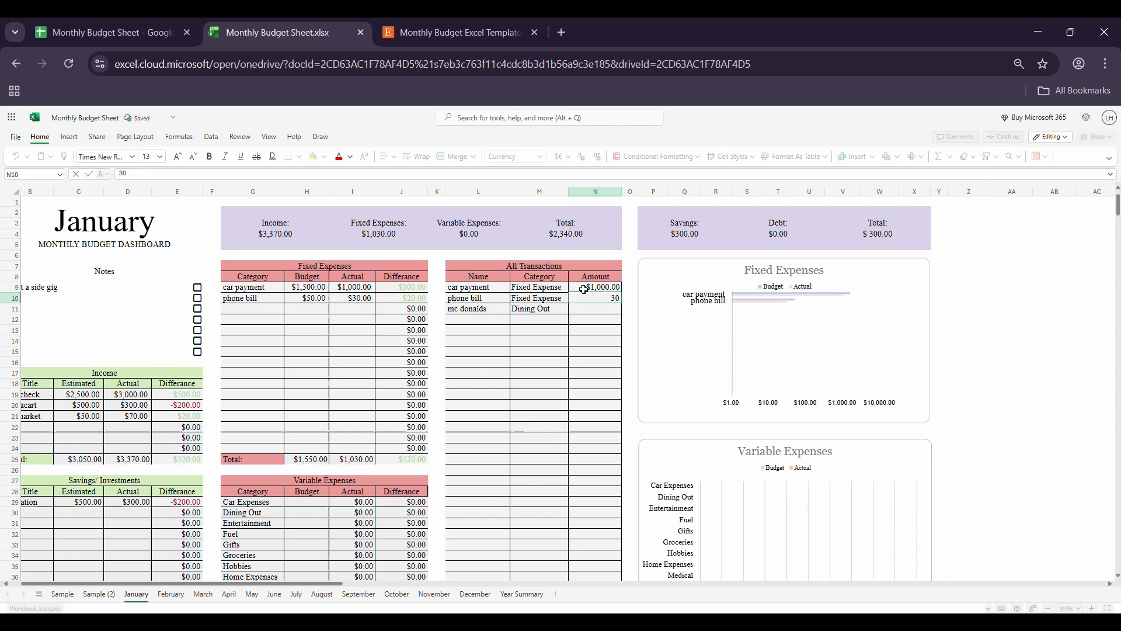
{"action": "key", "text": "Return"}
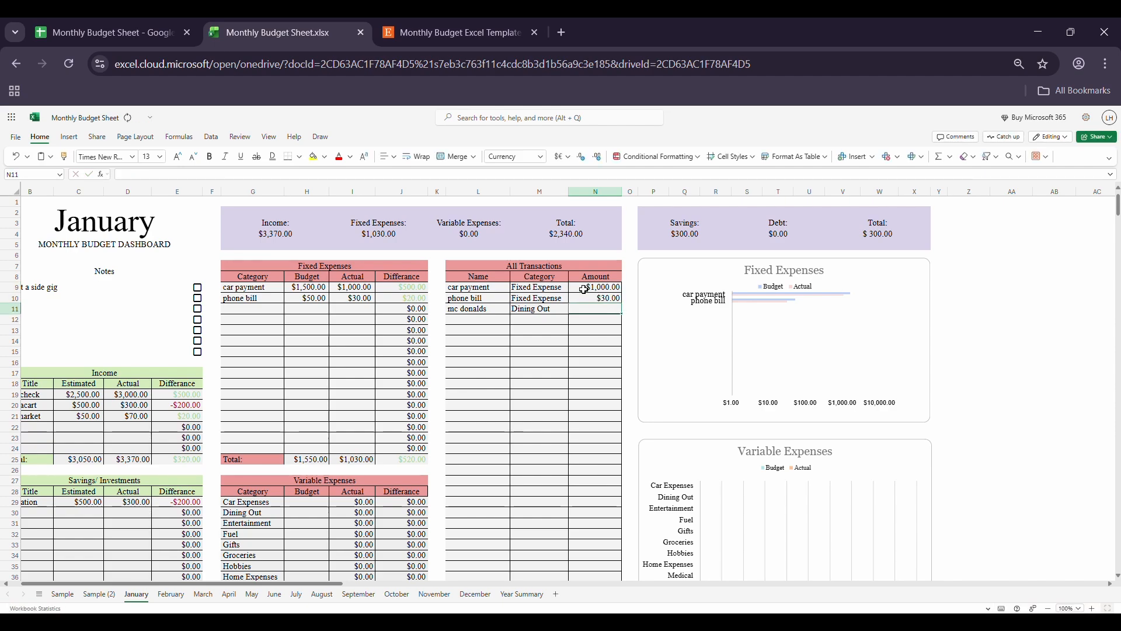
{"action": "type", "text": "15"}
{"action": "key", "text": "Return"}
Step: Check the Actual values of Fixed Expense and Dining Out in January's Variable Expenses table
{"action": "scroll", "coordinate": [559, 362], "scroll_direction": "down", "scroll_amount": 1}
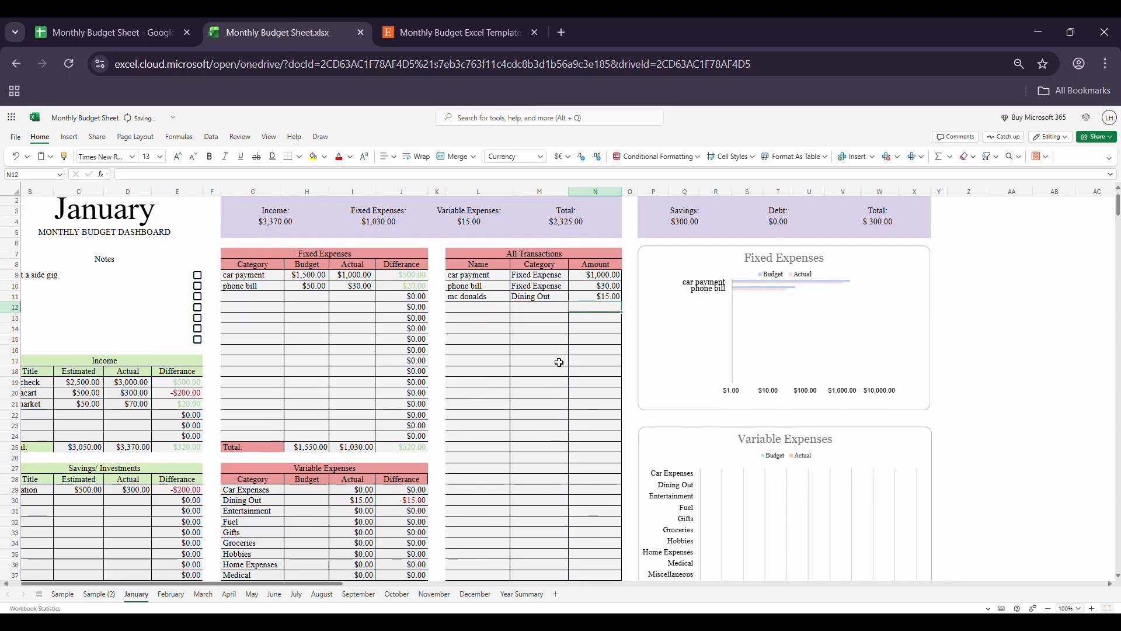
{"action": "scroll", "coordinate": [559, 362], "scroll_direction": "down", "scroll_amount": 4}
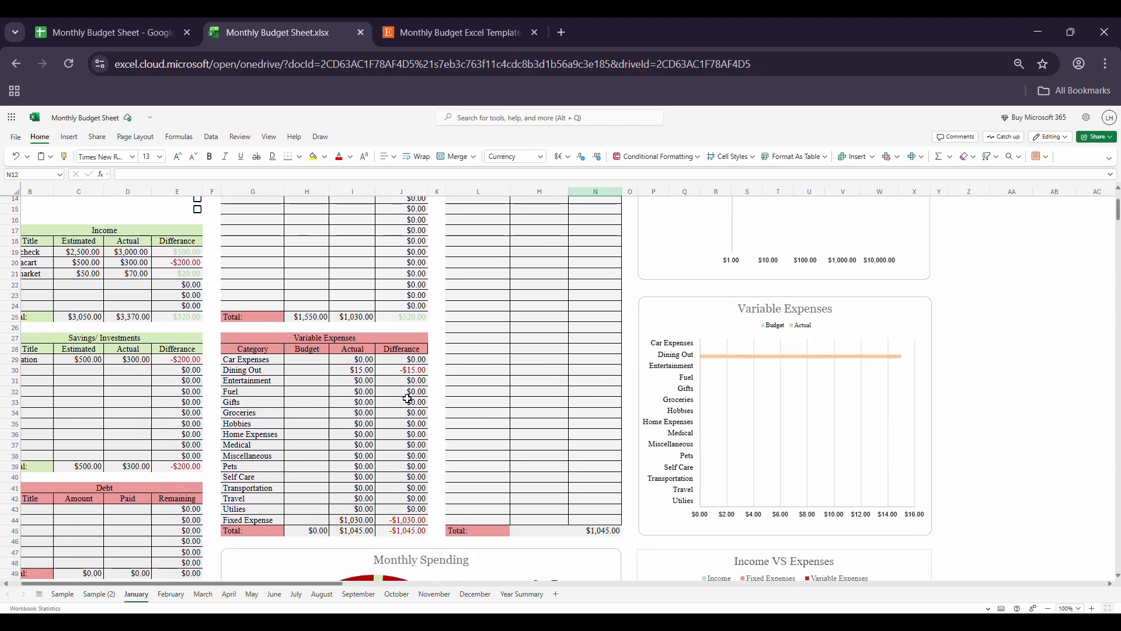
{"action": "left_click", "coordinate": [358, 521]}
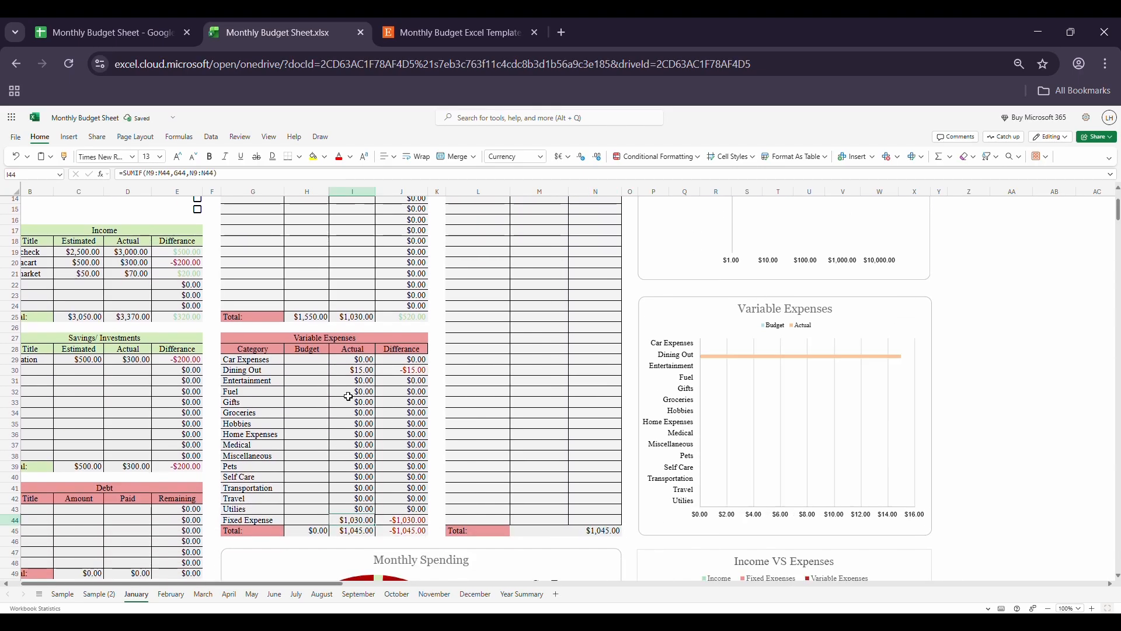
{"action": "left_click", "coordinate": [350, 372]}
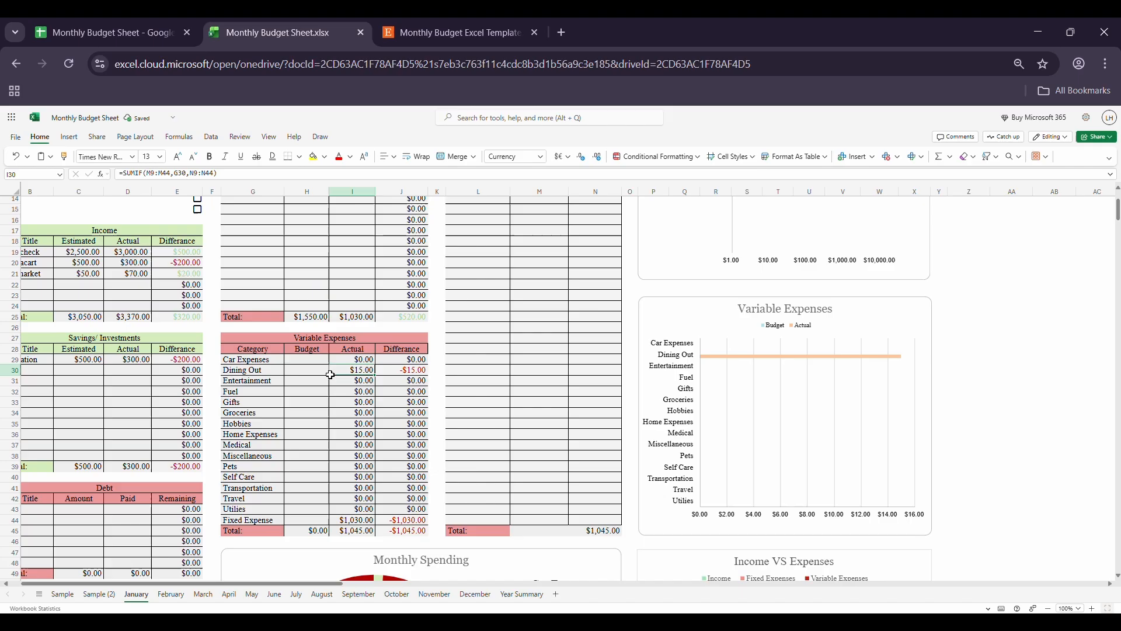
Step: Set the Variable Expenses budgets to 100 for Car Expenses, 200 for Dining Out and 50 for Entertainment
{"action": "left_click", "coordinate": [295, 361]}
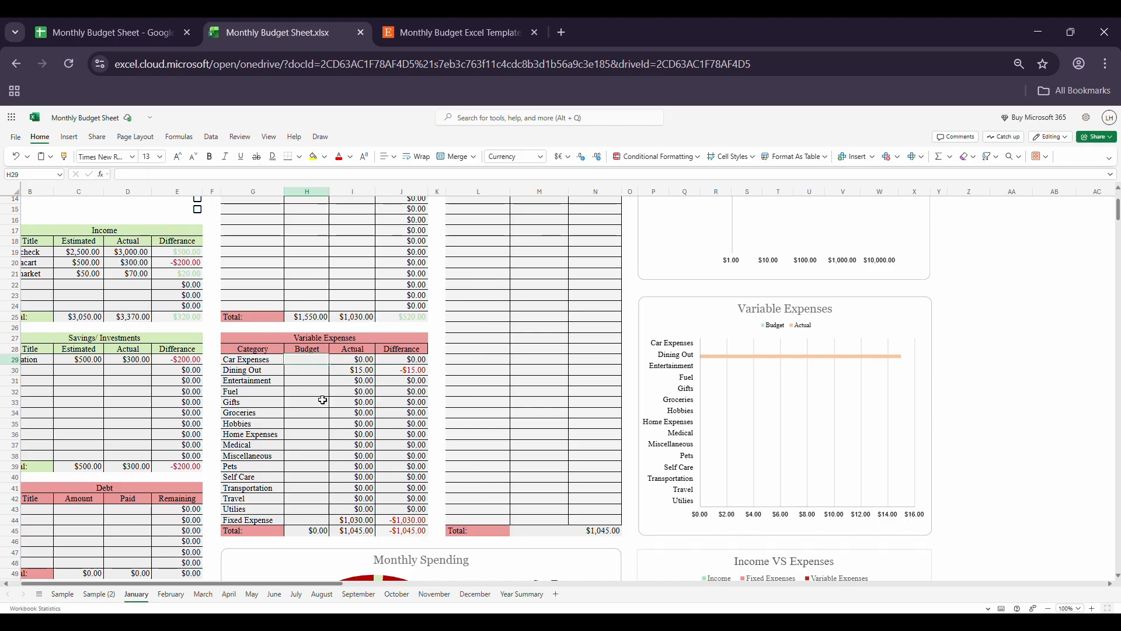
{"action": "type", "text": "1"}
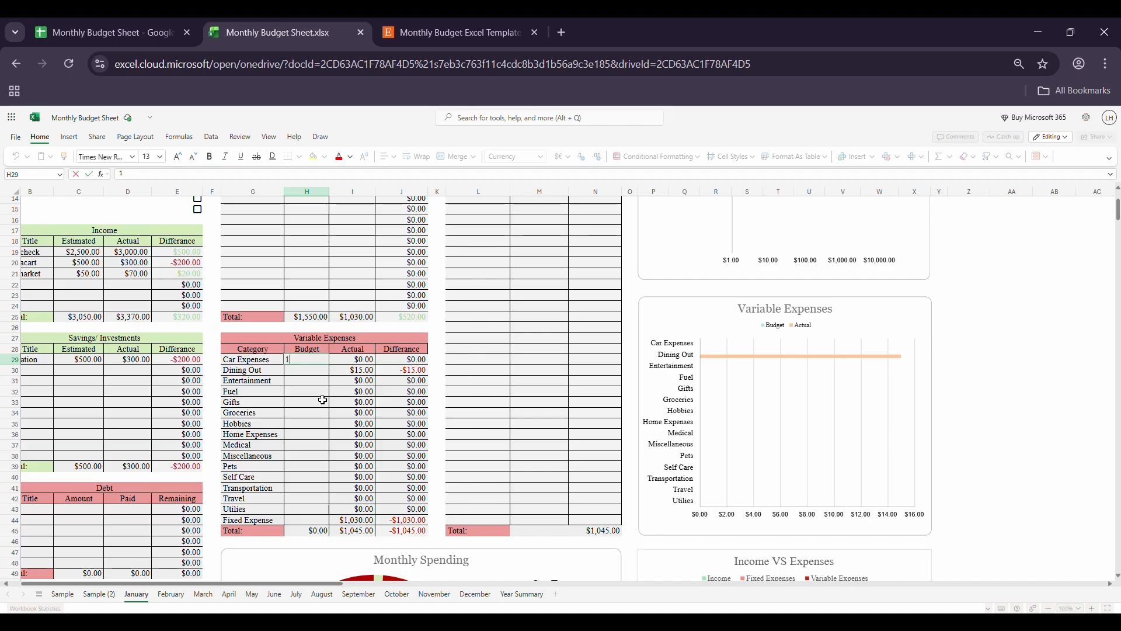
{"action": "type", "text": "00"}
{"action": "key", "text": "Return"}
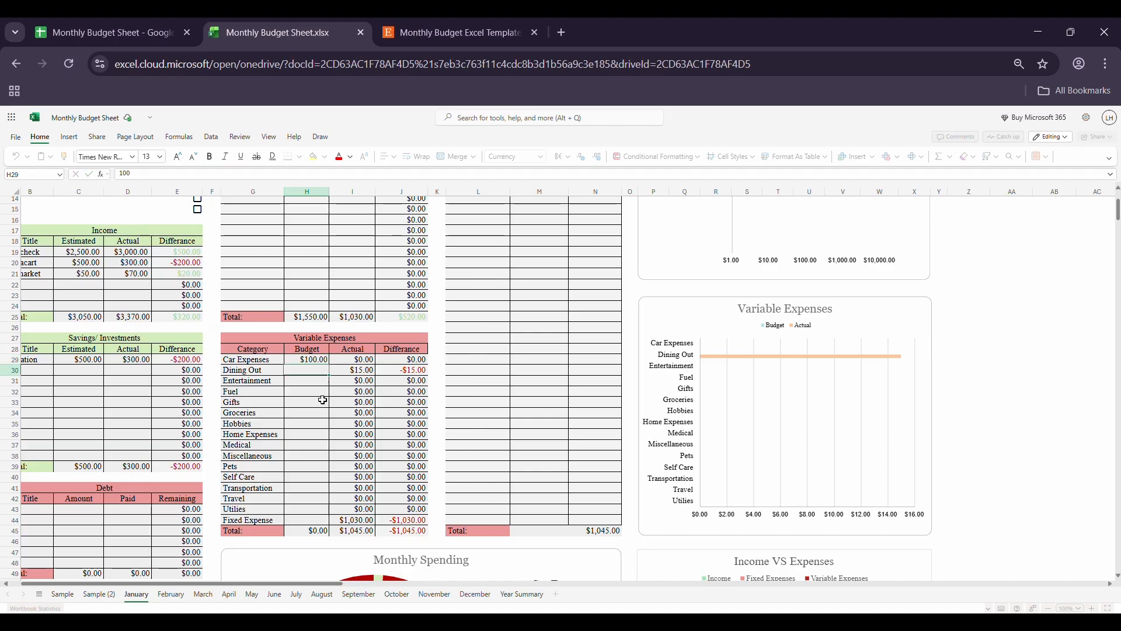
{"action": "type", "text": "2"}
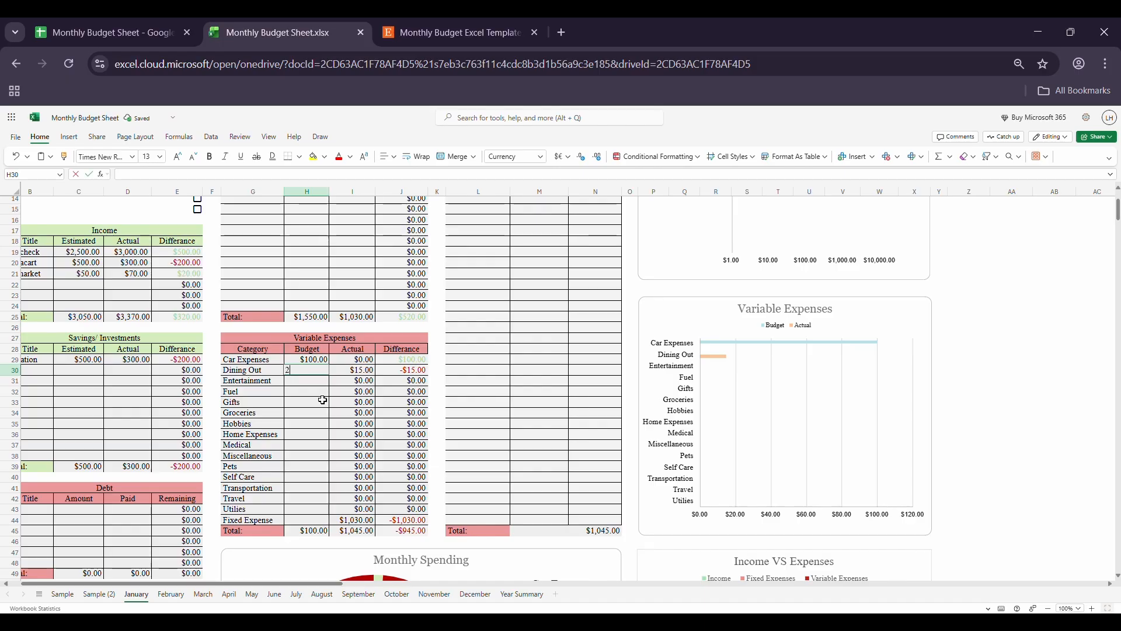
{"action": "type", "text": "00"}
{"action": "key", "text": "Return"}
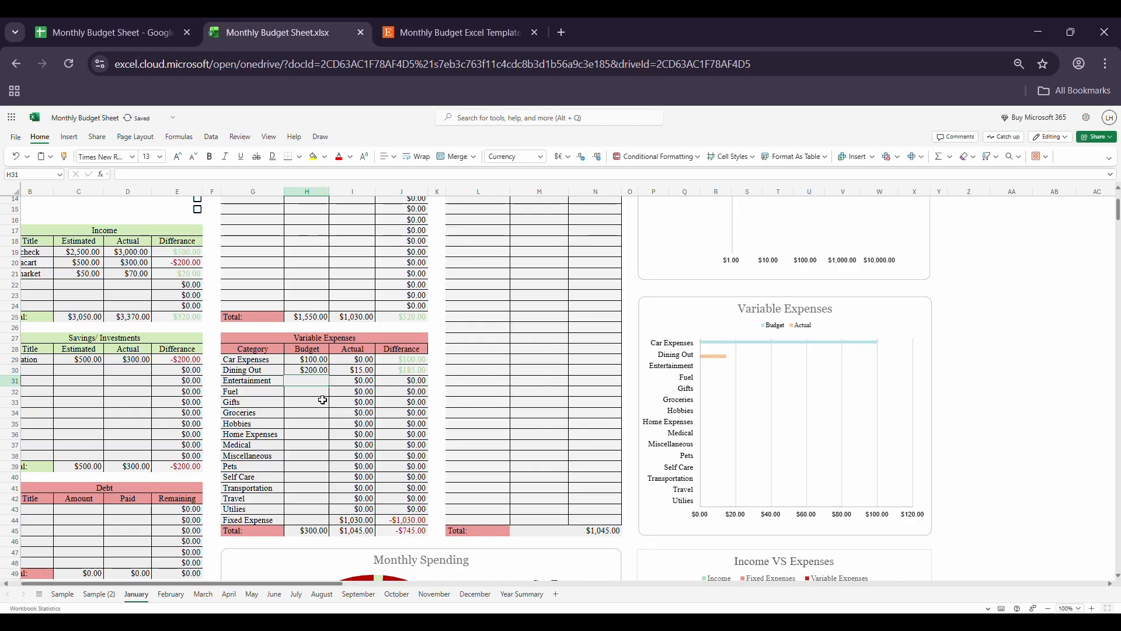
{"action": "type", "text": "50"}
{"action": "key", "text": "Return"}
Step: Set the Variable Expenses budgets to 200 for Fuel, 0 for Gifts and 300 for Groceries
{"action": "type", "text": "5"}
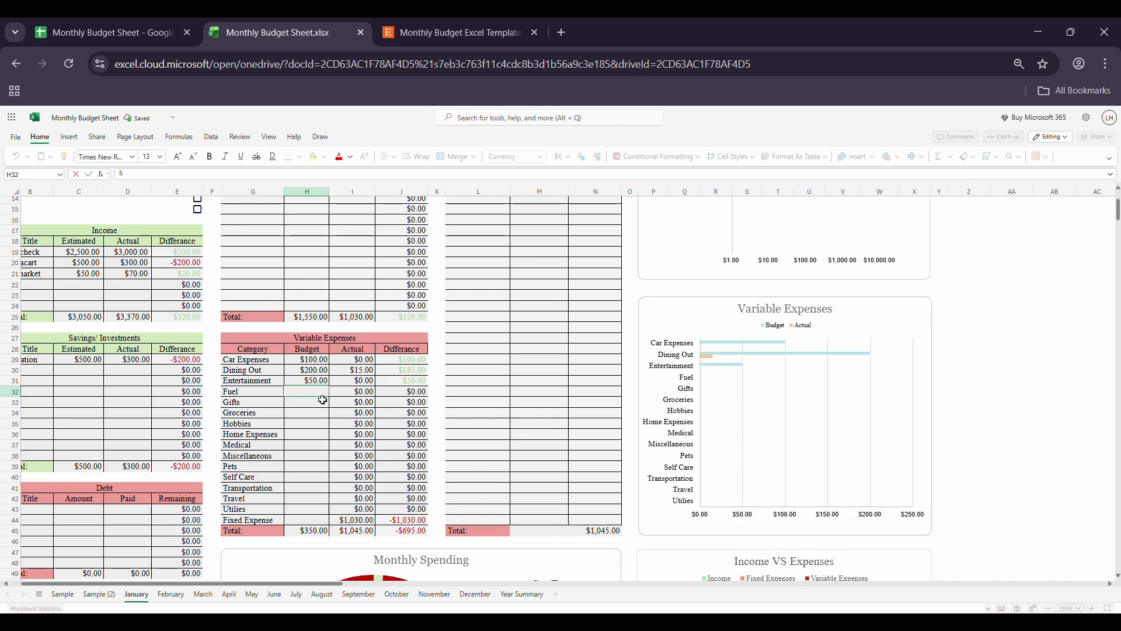
{"action": "key", "text": "BackSpace"}
{"action": "type", "text": "200"}
{"action": "key", "text": "Return"}
{"action": "type", "text": "0"}
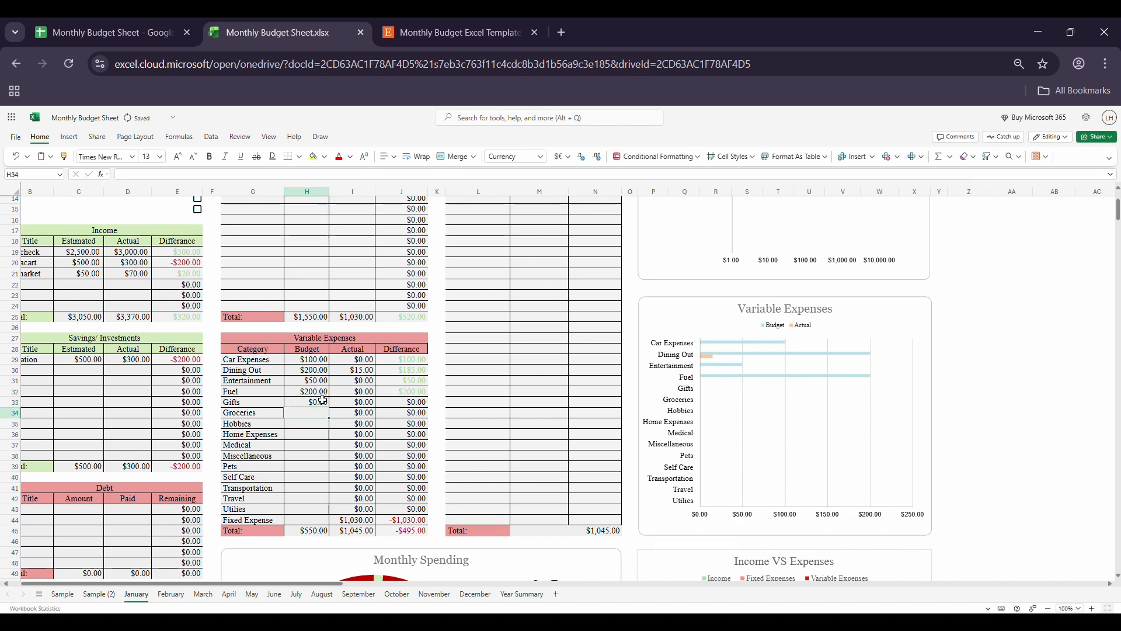
{"action": "key", "text": "Return"}
{"action": "type", "text": "300"}
{"action": "key", "text": "Return"}
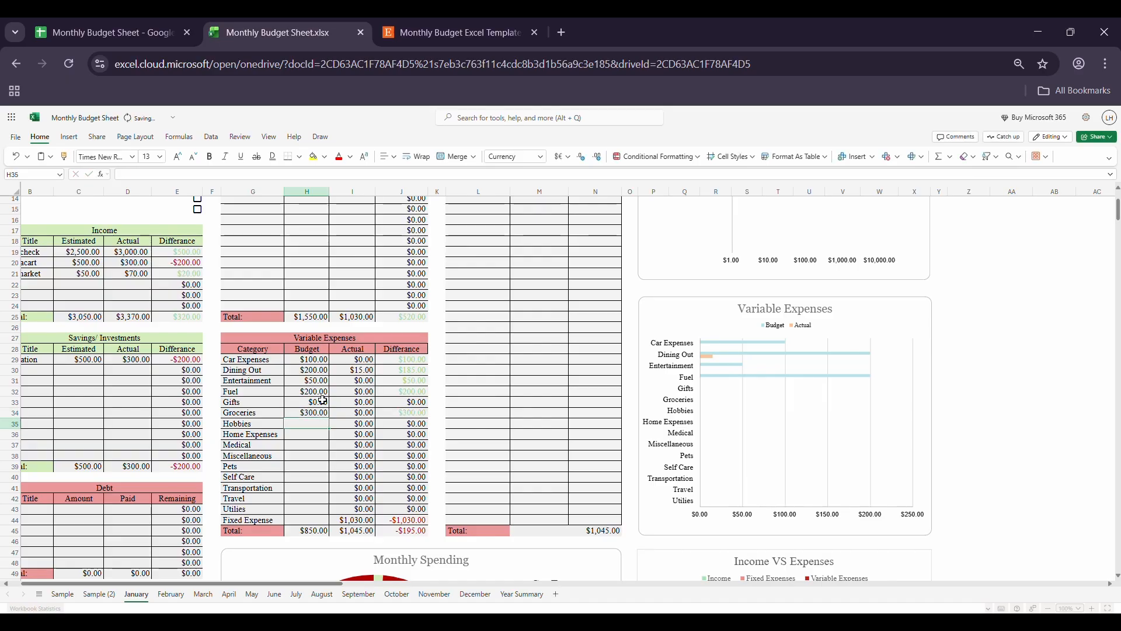
Step: Add a walmart transaction below mc donalds in All Transactions, with category Groceries and amount 200
{"action": "scroll", "coordinate": [485, 321], "scroll_direction": "up", "scroll_amount": 4}
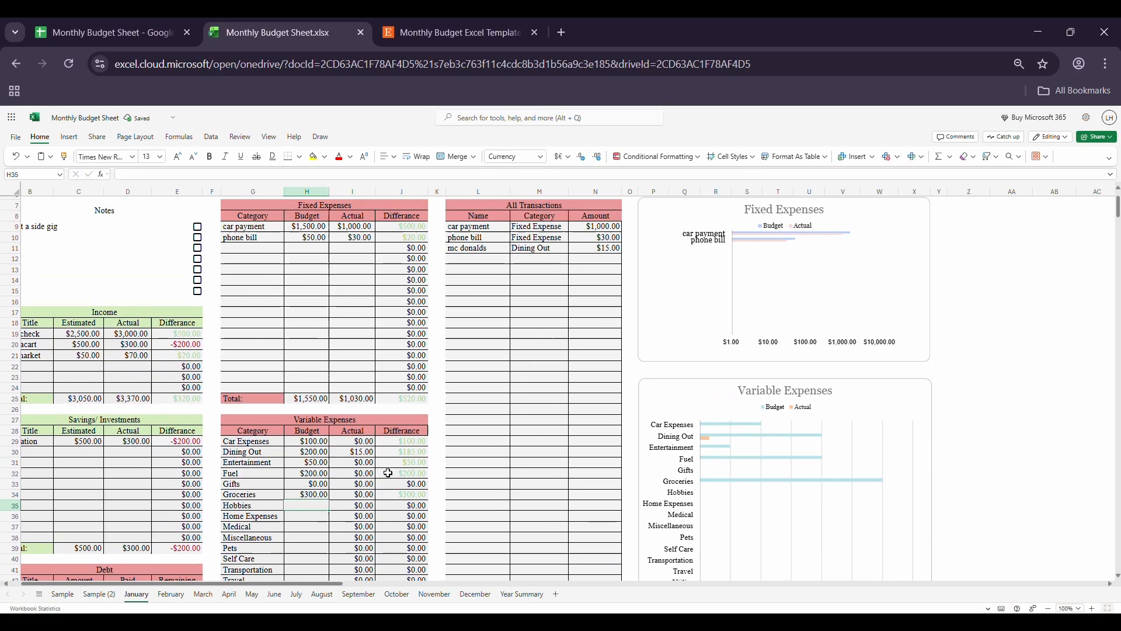
{"action": "left_click", "coordinate": [480, 299]}
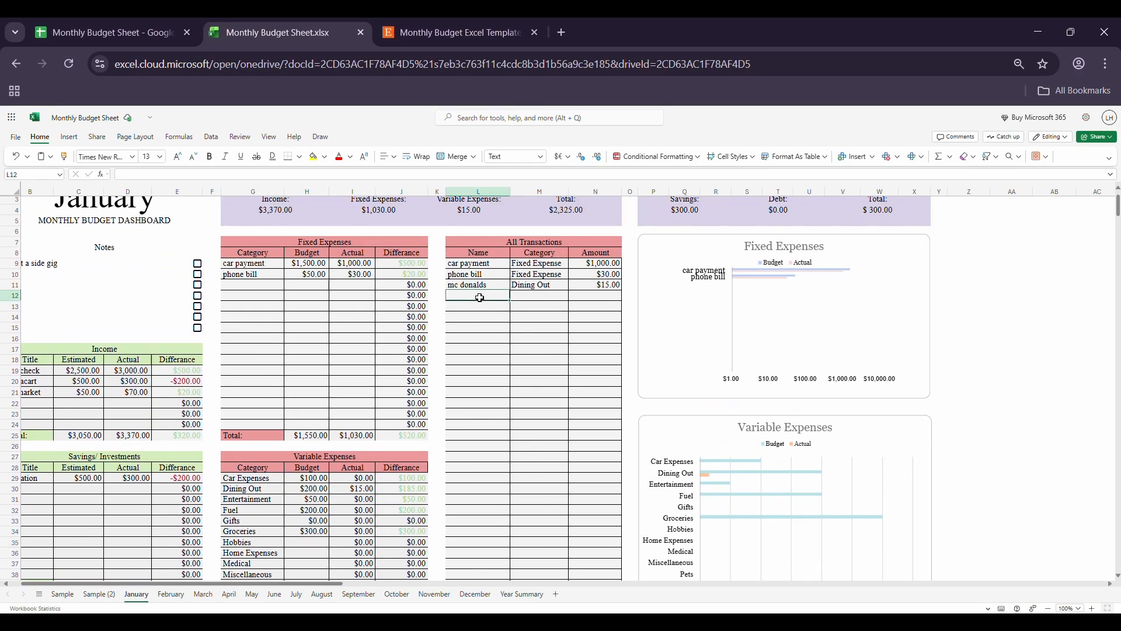
{"action": "type", "text": "walmar"}
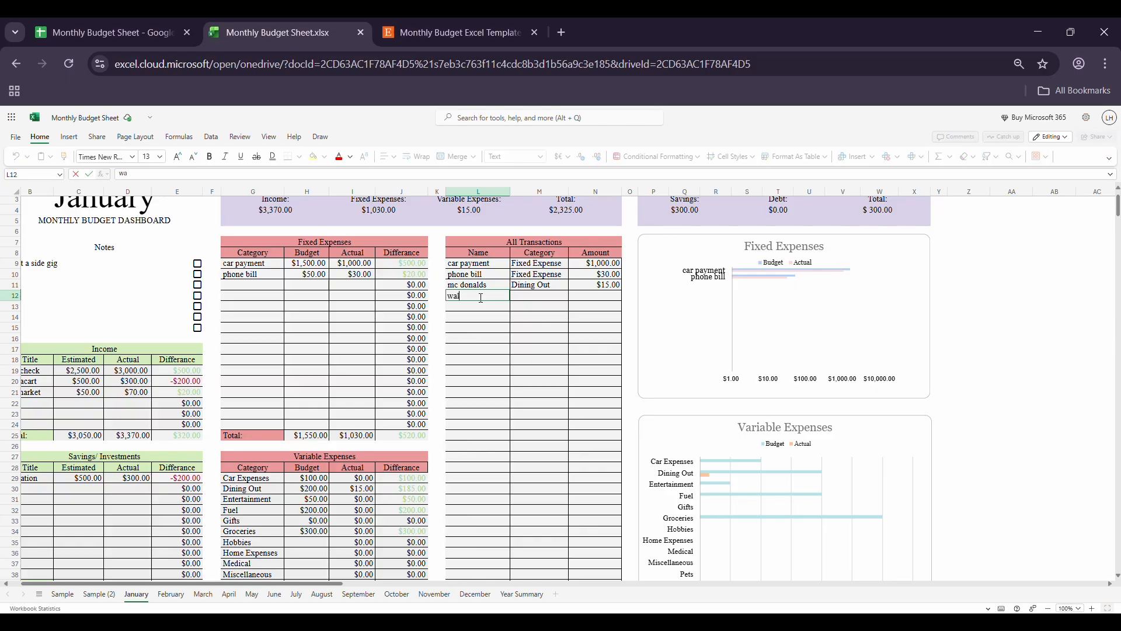
{"action": "type", "text": "t"}
{"action": "left_click", "coordinate": [559, 299]}
{"action": "left_click", "coordinate": [576, 296]}
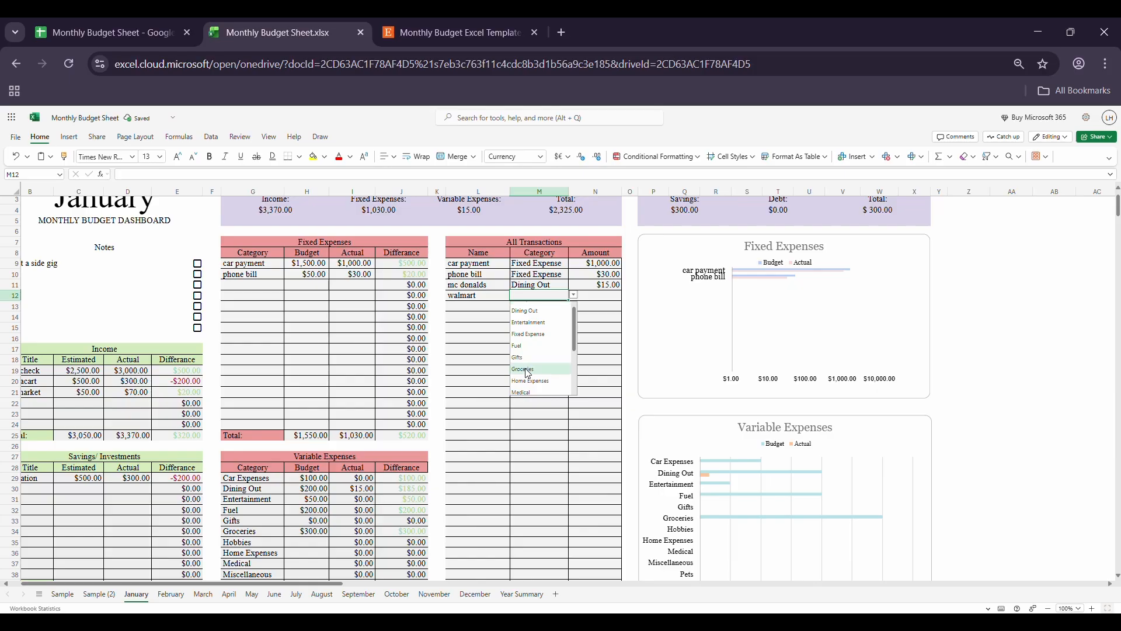
{"action": "left_click", "coordinate": [527, 378]}
{"action": "left_click", "coordinate": [596, 297]}
{"action": "type", "text": "200"}
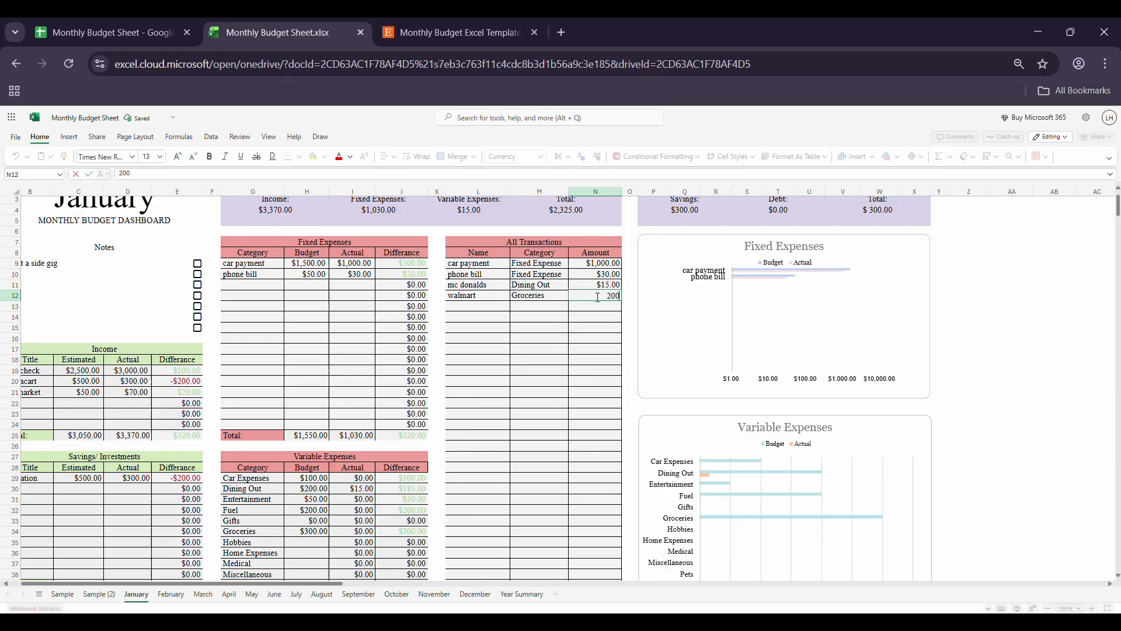
{"action": "key", "text": "Return"}
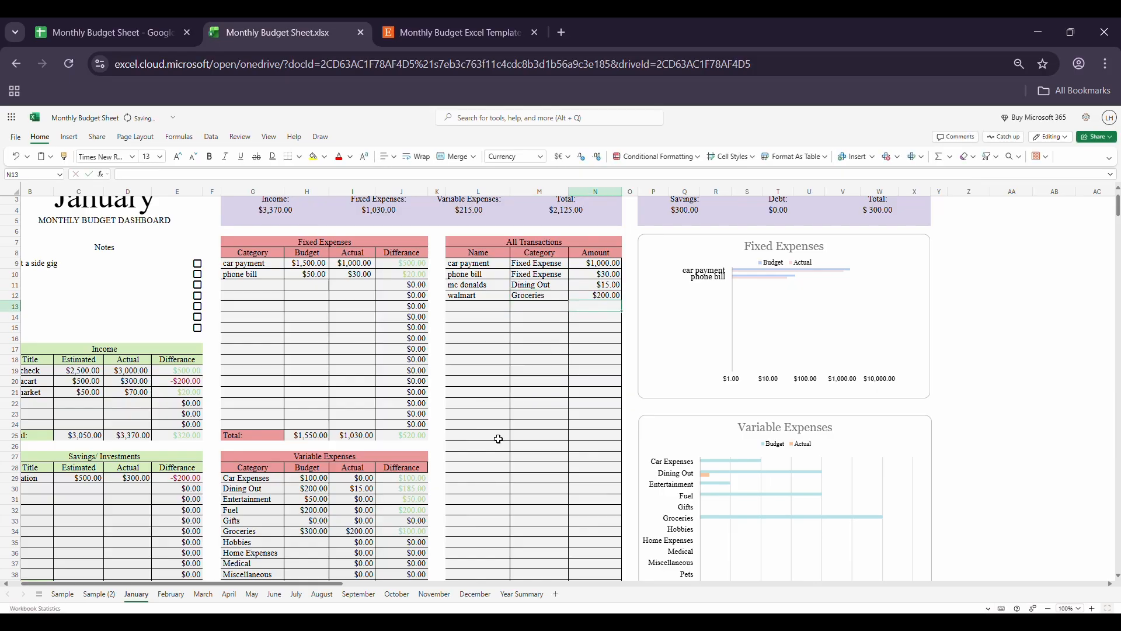
Step: Check the Actual value for Groceries in Variable Expenses and view the expense and spending charts
{"action": "left_click", "coordinate": [345, 534]}
{"action": "scroll", "coordinate": [341, 533], "scroll_direction": "down", "scroll_amount": 4}
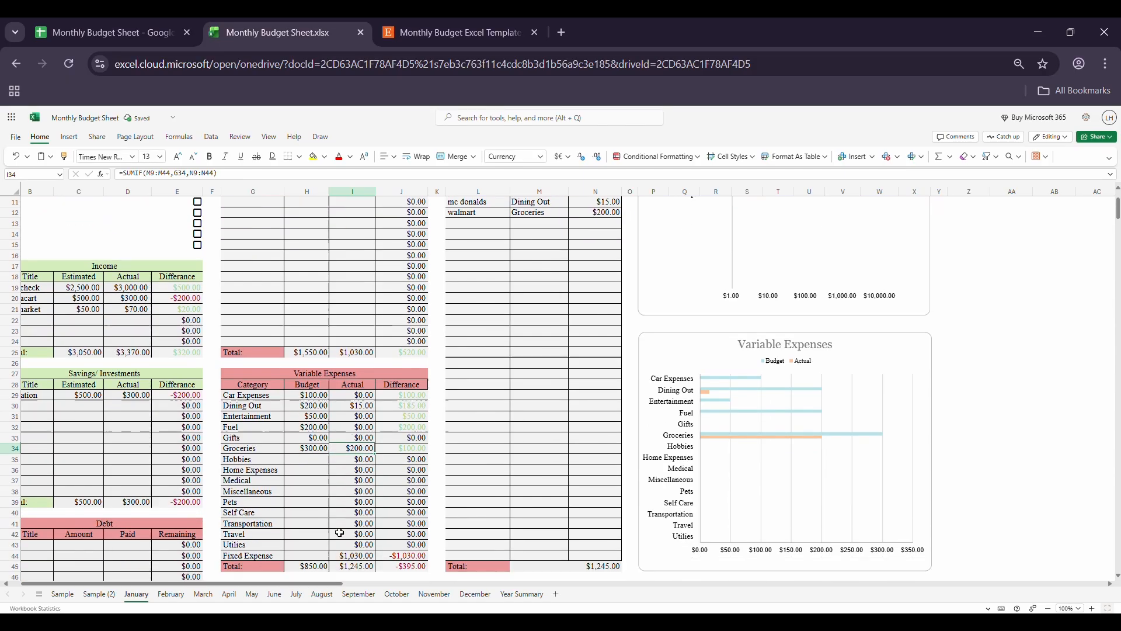
{"action": "scroll", "coordinate": [466, 486], "scroll_direction": "down", "scroll_amount": 3}
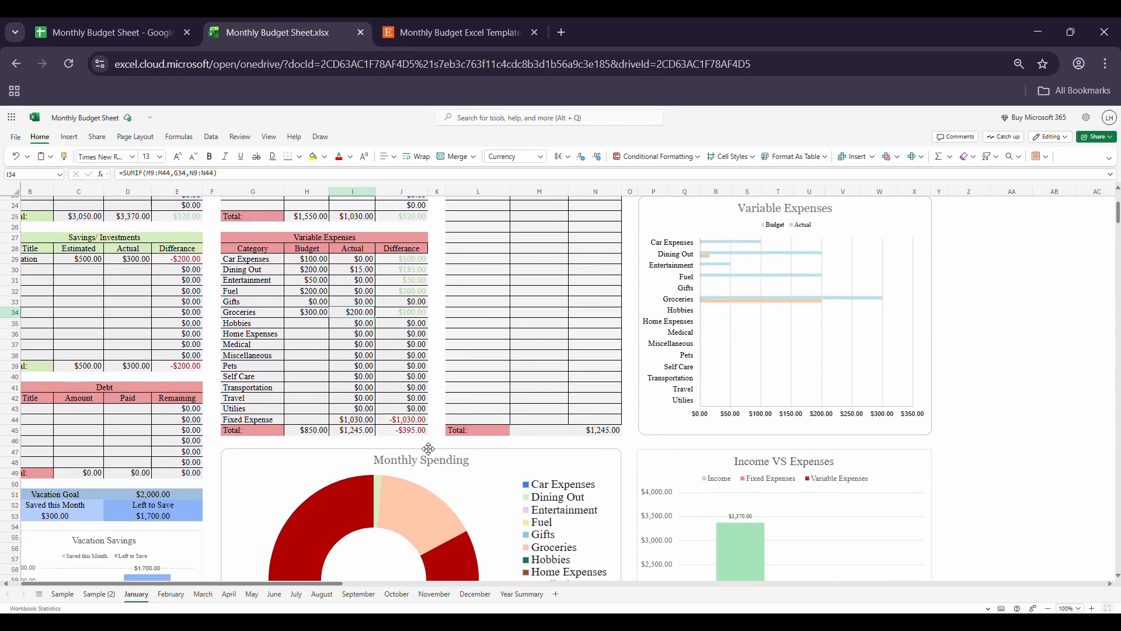
Step: Review the dashboard's Fixed Expenses, Variable Expenses, Total and Savings summaries and compare them with the tables below
{"action": "scroll", "coordinate": [353, 426], "scroll_direction": "up", "scroll_amount": 7}
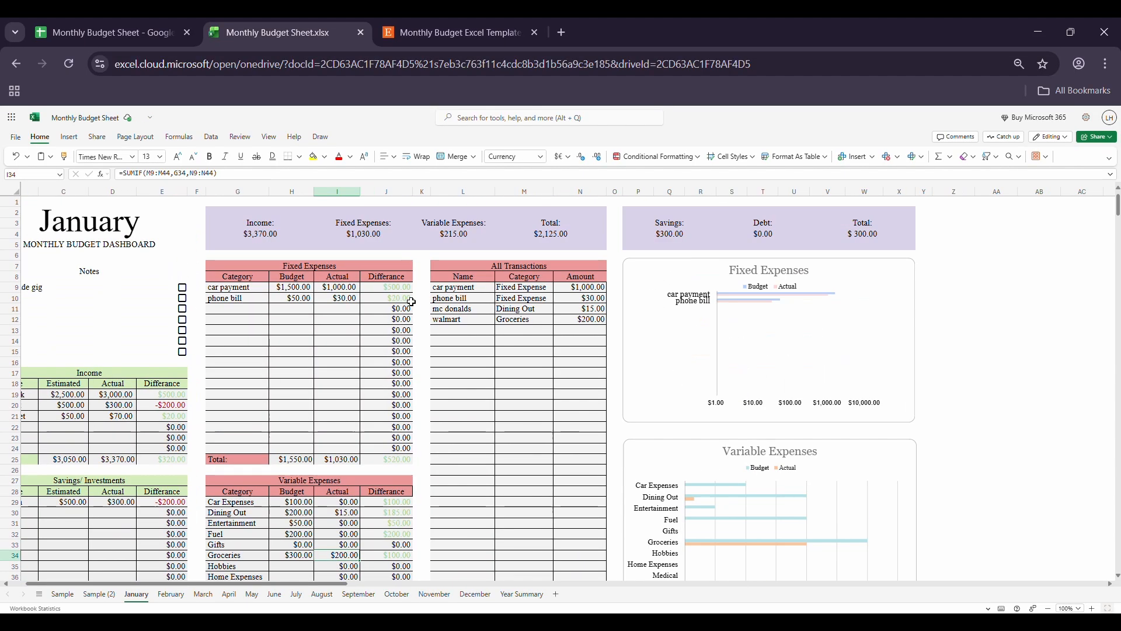
{"action": "left_click", "coordinate": [361, 240]}
{"action": "left_click", "coordinate": [360, 234]}
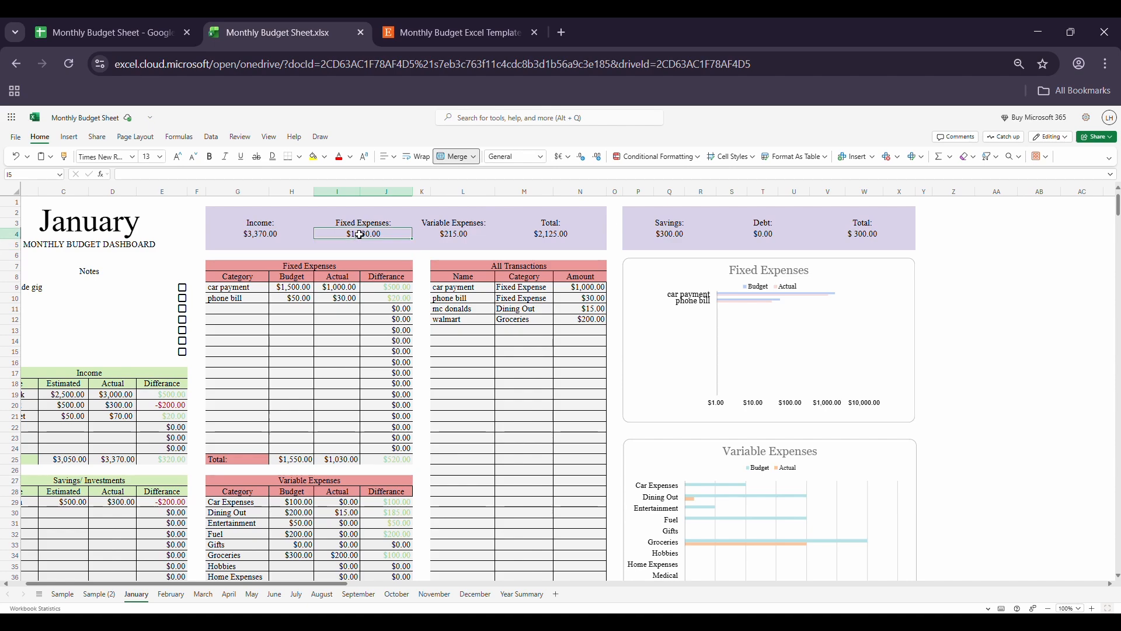
{"action": "left_click", "coordinate": [467, 236]}
{"action": "left_click", "coordinate": [550, 236]}
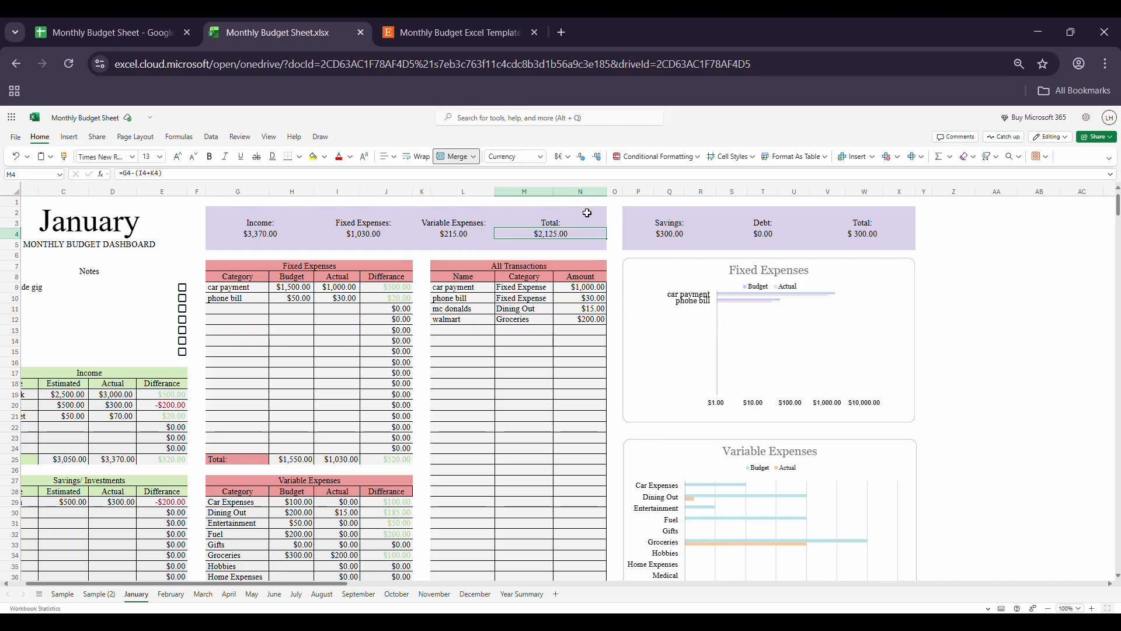
{"action": "left_click", "coordinate": [670, 234]}
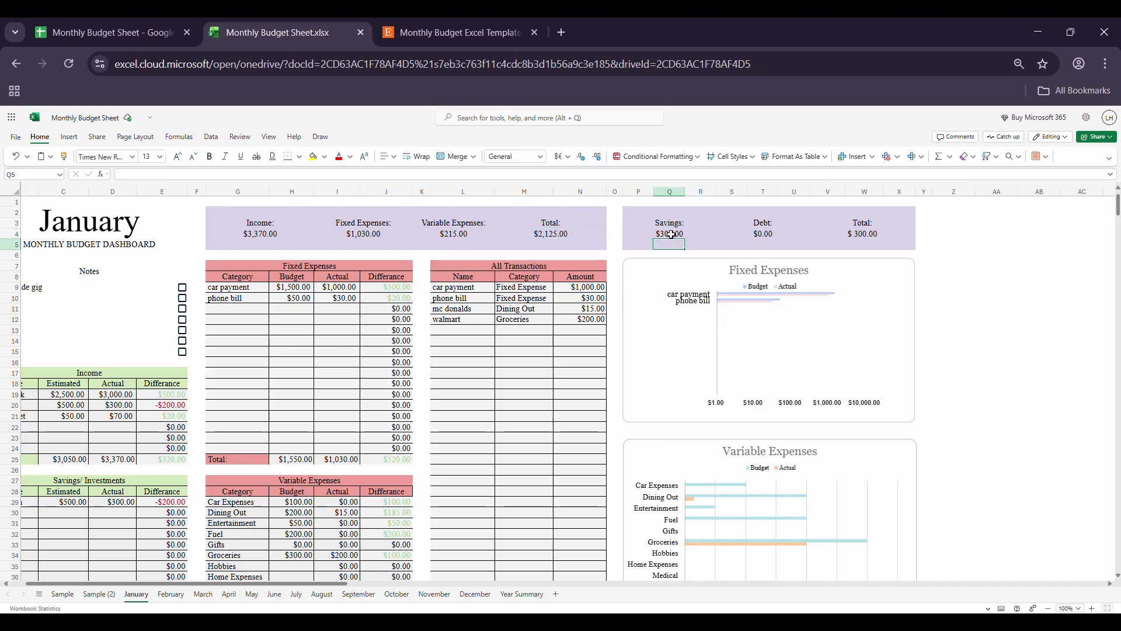
{"action": "scroll", "coordinate": [186, 538], "scroll_direction": "down", "scroll_amount": 4}
{"action": "scroll", "coordinate": [186, 537], "scroll_direction": "left", "scroll_amount": 1}
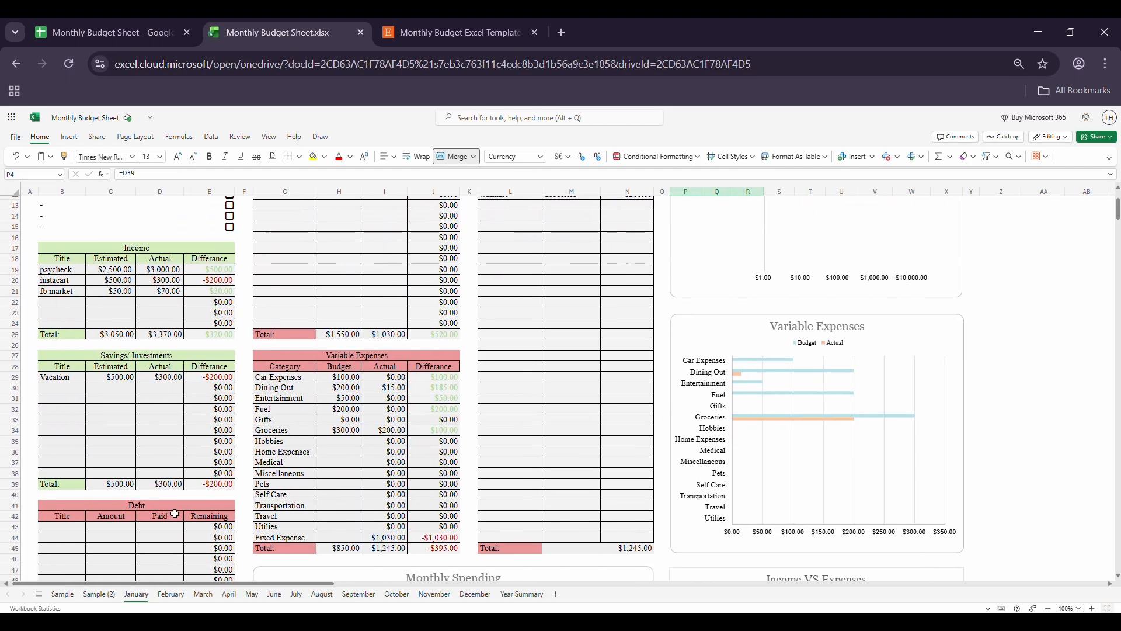
{"action": "scroll", "coordinate": [164, 483], "scroll_direction": "up", "scroll_amount": 4}
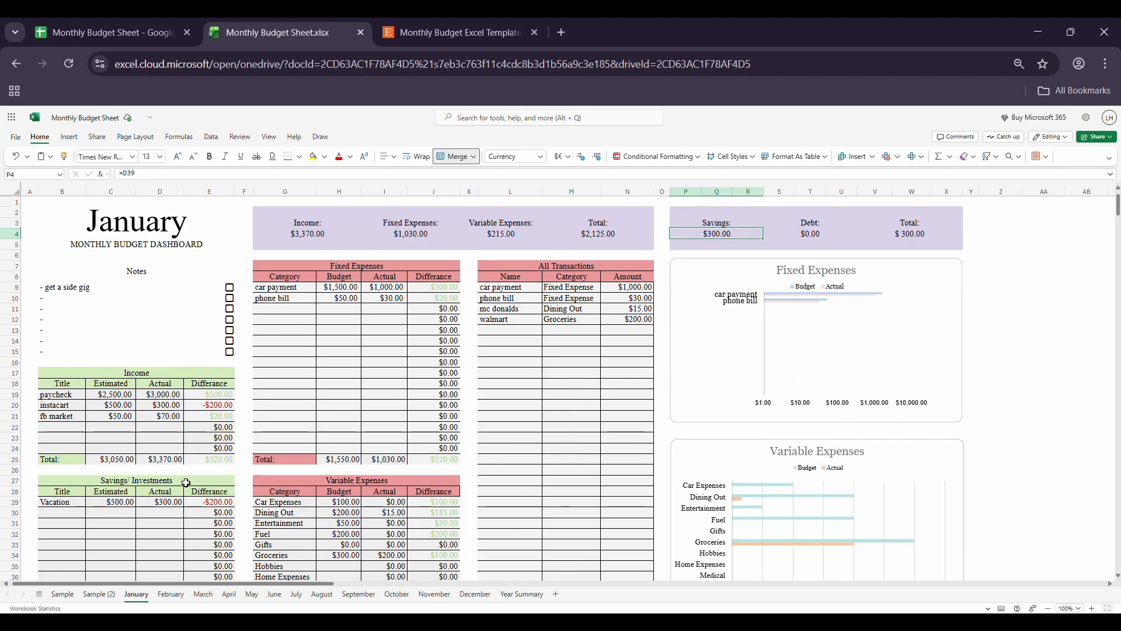
Step: Add a credit entry to January's Debt table with an amount of 500 and 50 paid
{"action": "scroll", "coordinate": [205, 472], "scroll_direction": "down", "scroll_amount": 8}
{"action": "left_click", "coordinate": [69, 393]}
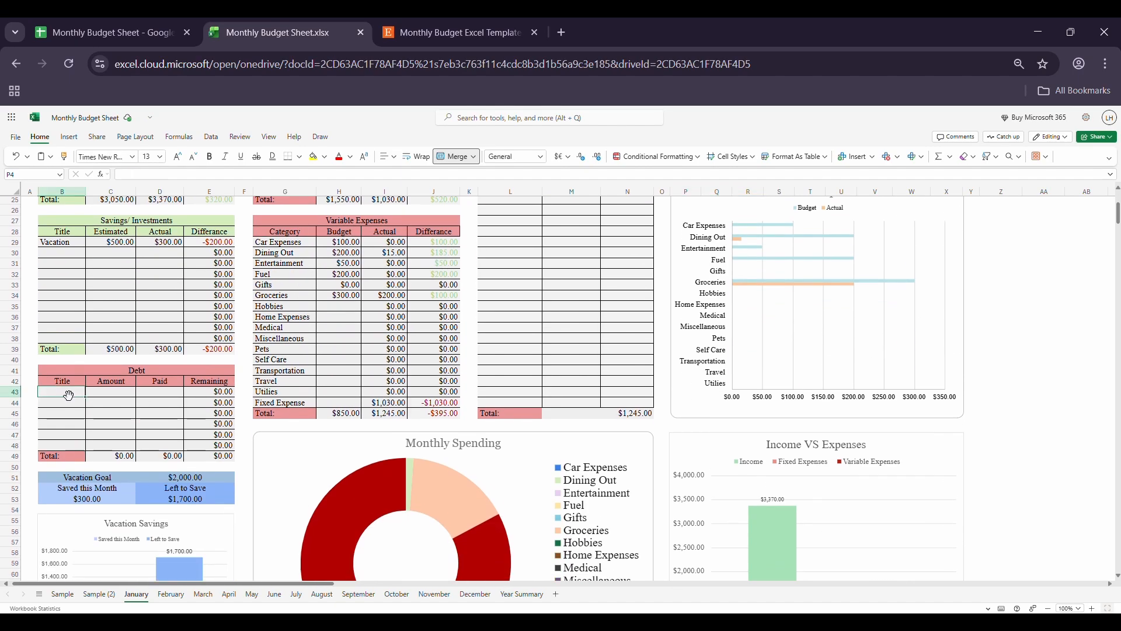
{"action": "type", "text": "credit"}
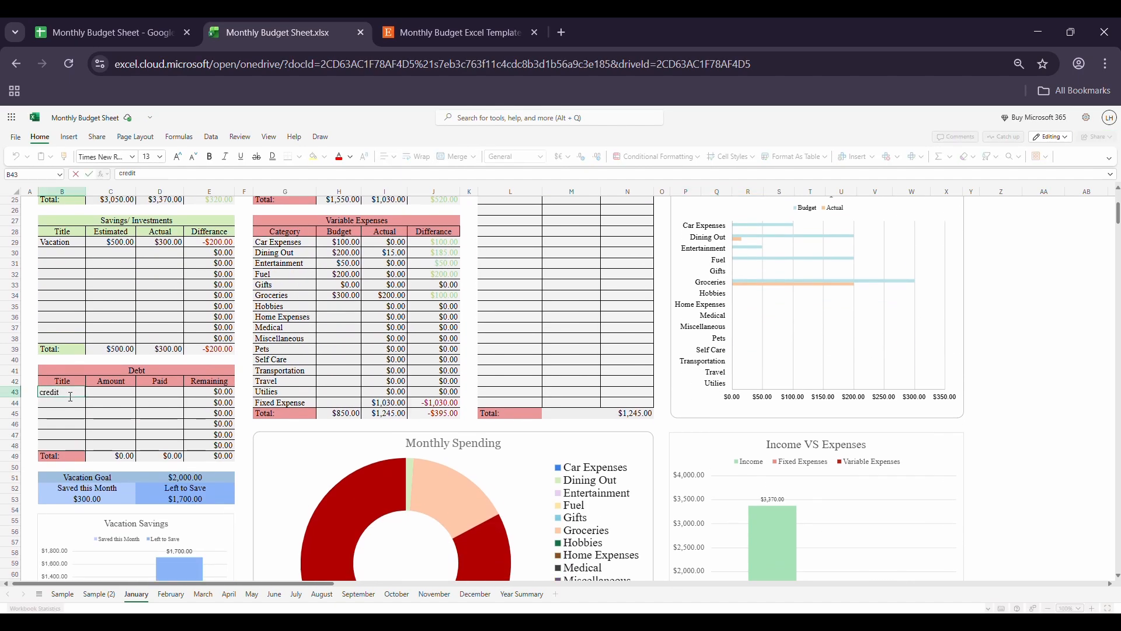
{"action": "left_click", "coordinate": [105, 395]}
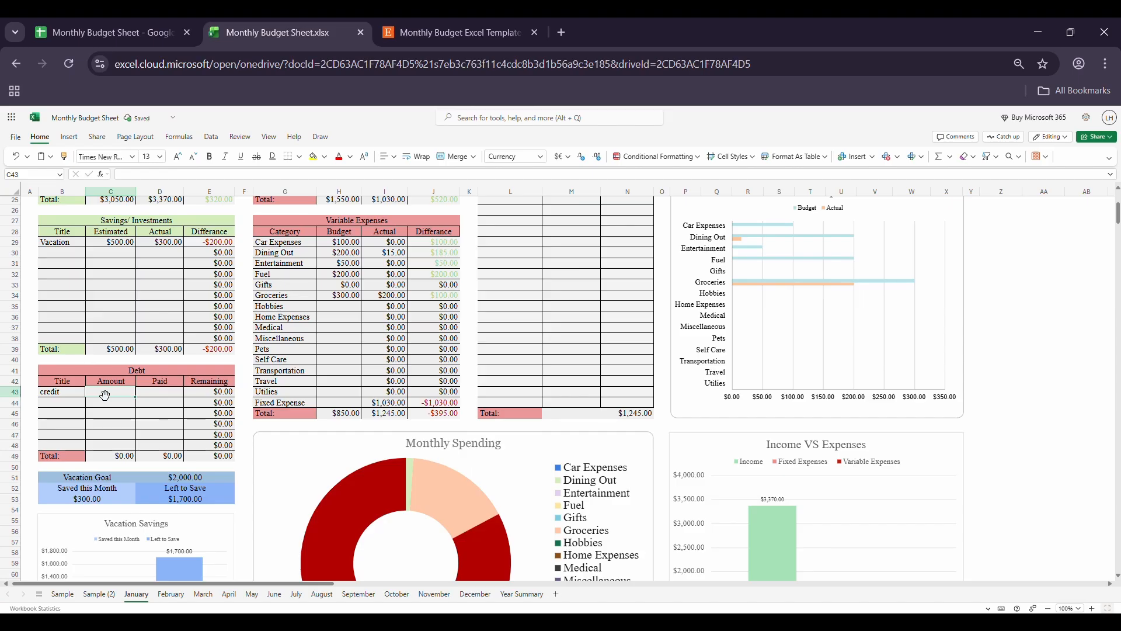
{"action": "type", "text": "500"}
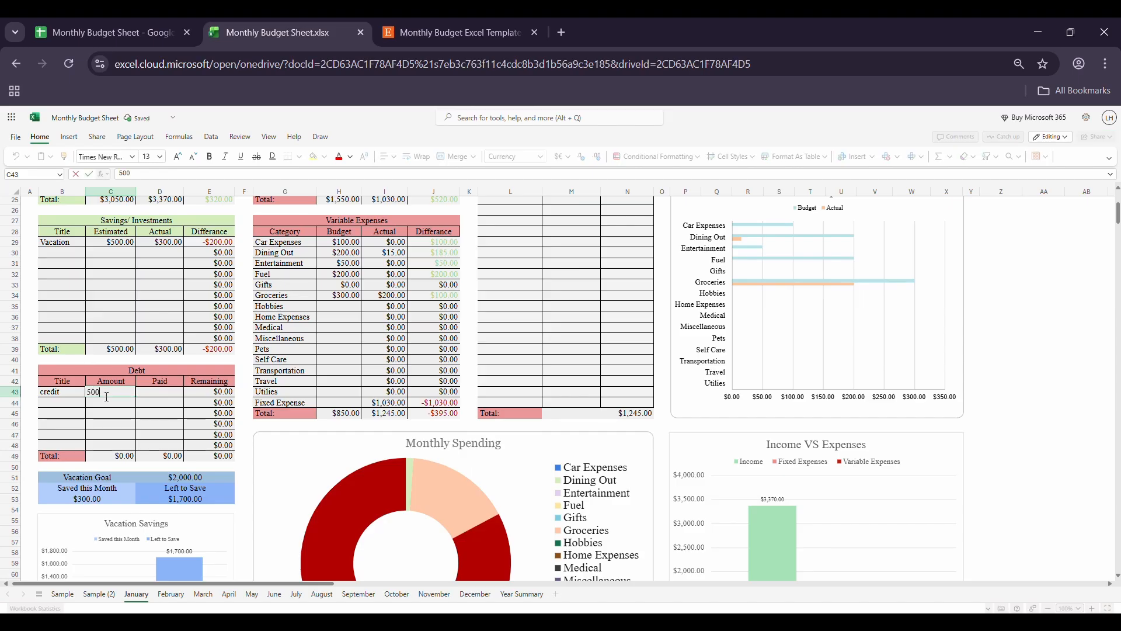
{"action": "key", "text": "Return"}
{"action": "left_click", "coordinate": [155, 395]}
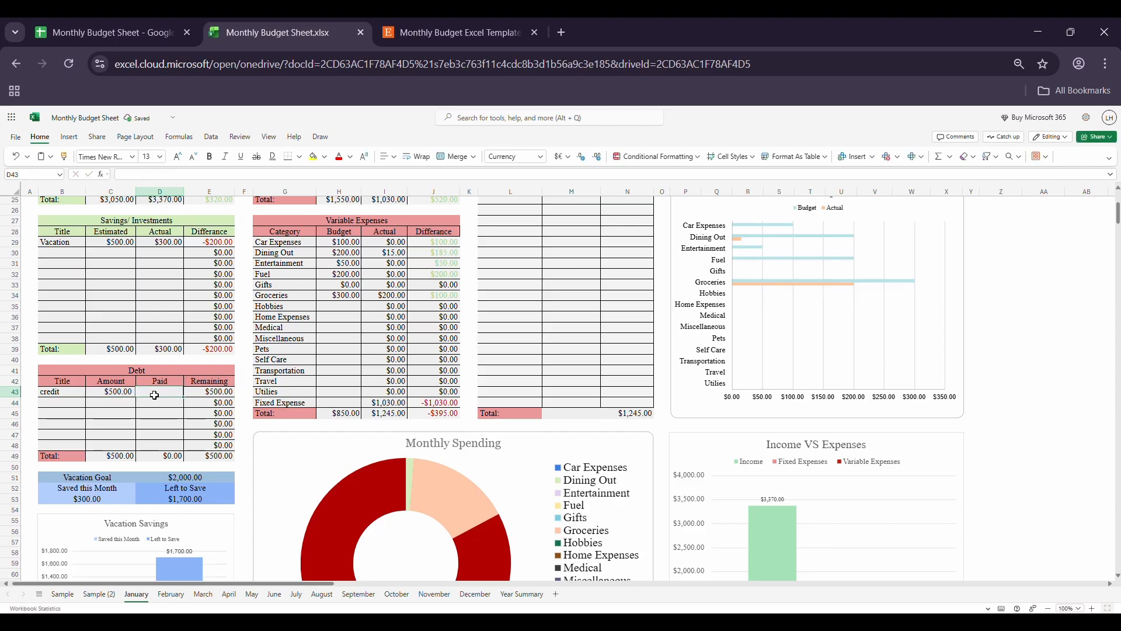
{"action": "type", "text": "50"}
{"action": "key", "text": "Return"}
Step: Check the dashboard's Debt summary, trace it to its source cell in the Debt table and view the charts below
{"action": "left_click", "coordinate": [817, 227]}
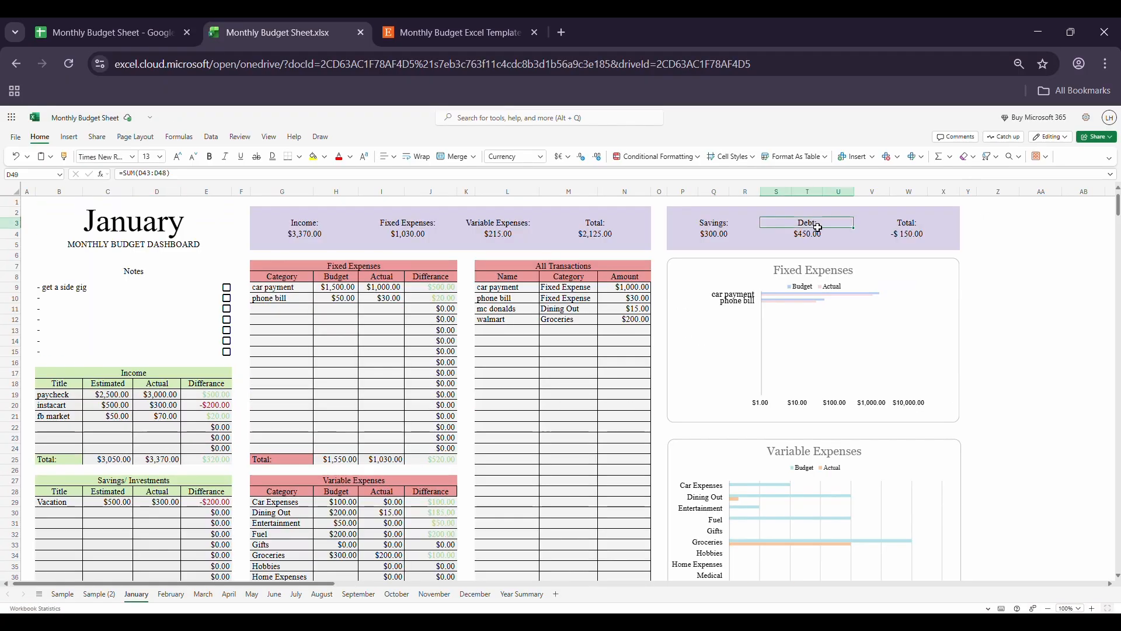
{"action": "left_click", "coordinate": [817, 235]}
{"action": "key", "text": "ctrl+bracketleft"}
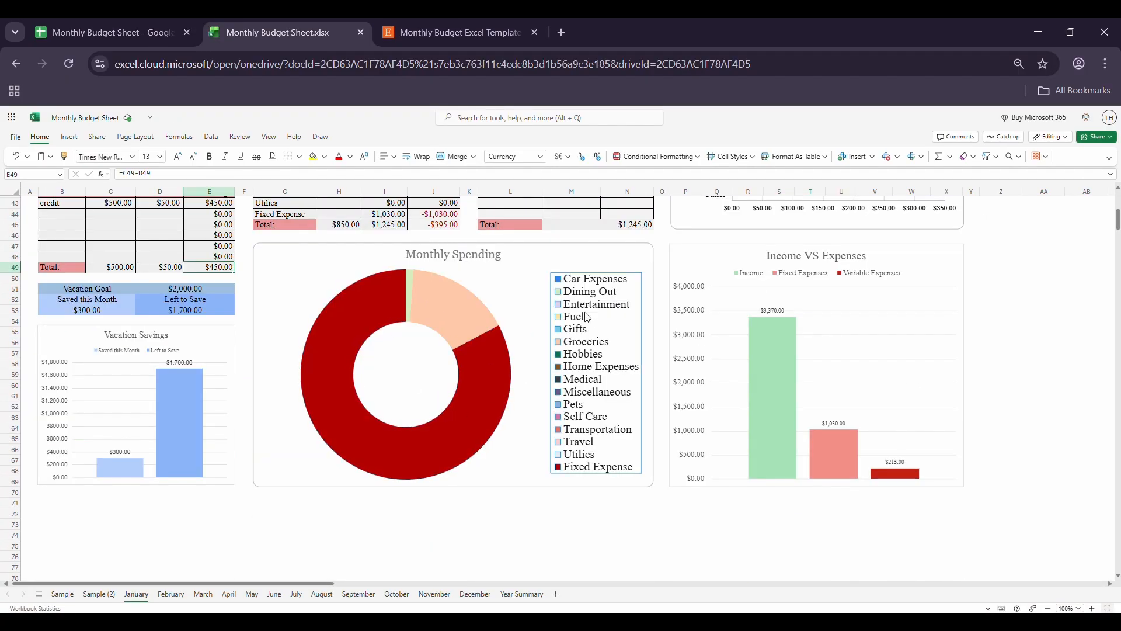
{"action": "scroll", "coordinate": [388, 386], "scroll_direction": "up", "scroll_amount": 10}
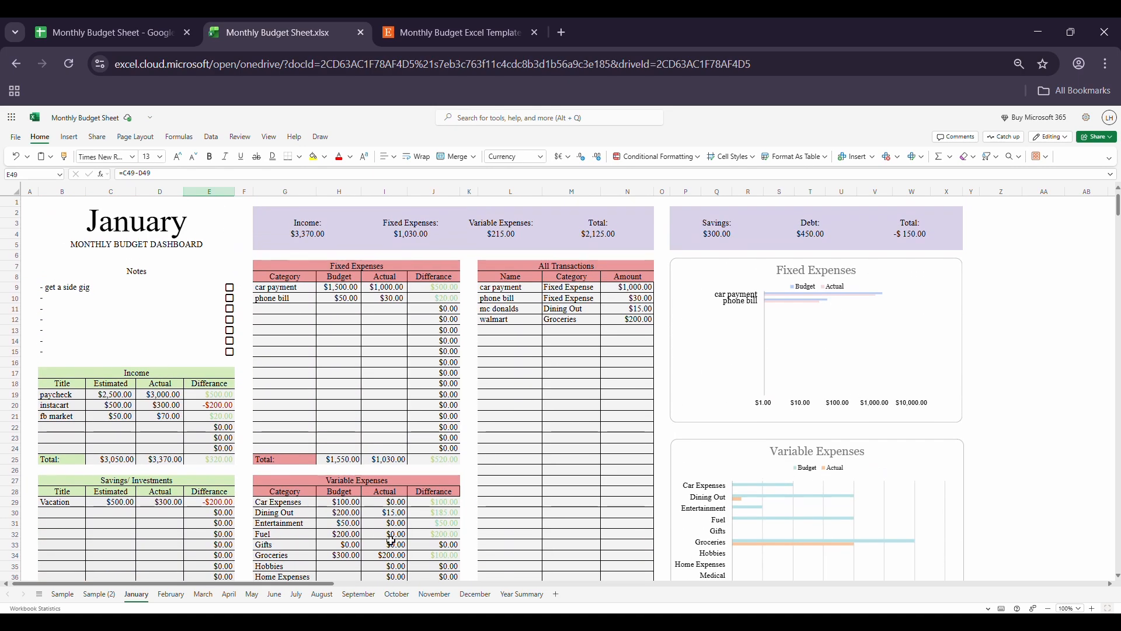
Step: Examine the February sheet's Fixed Expenses categories and Income titles carried over from January
{"action": "left_click", "coordinate": [165, 597]}
{"action": "scroll", "coordinate": [301, 346], "scroll_direction": "up", "scroll_amount": 5}
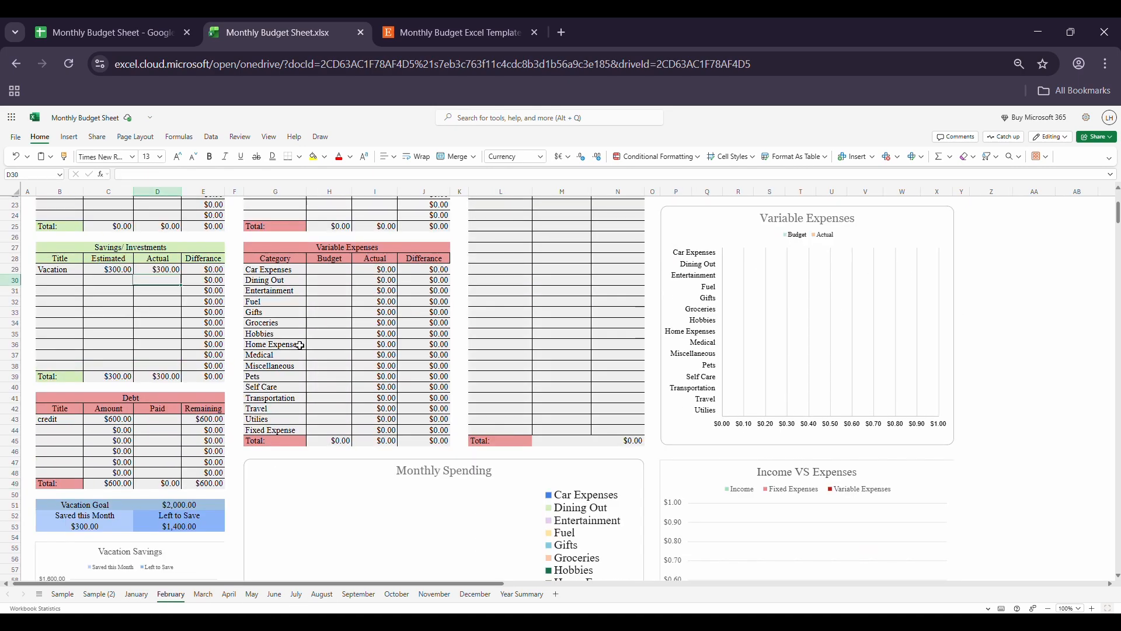
{"action": "scroll", "coordinate": [301, 345], "scroll_direction": "up", "scroll_amount": 3}
{"action": "left_click_drag", "start_coordinate": [274, 288], "coordinate": [257, 392]}
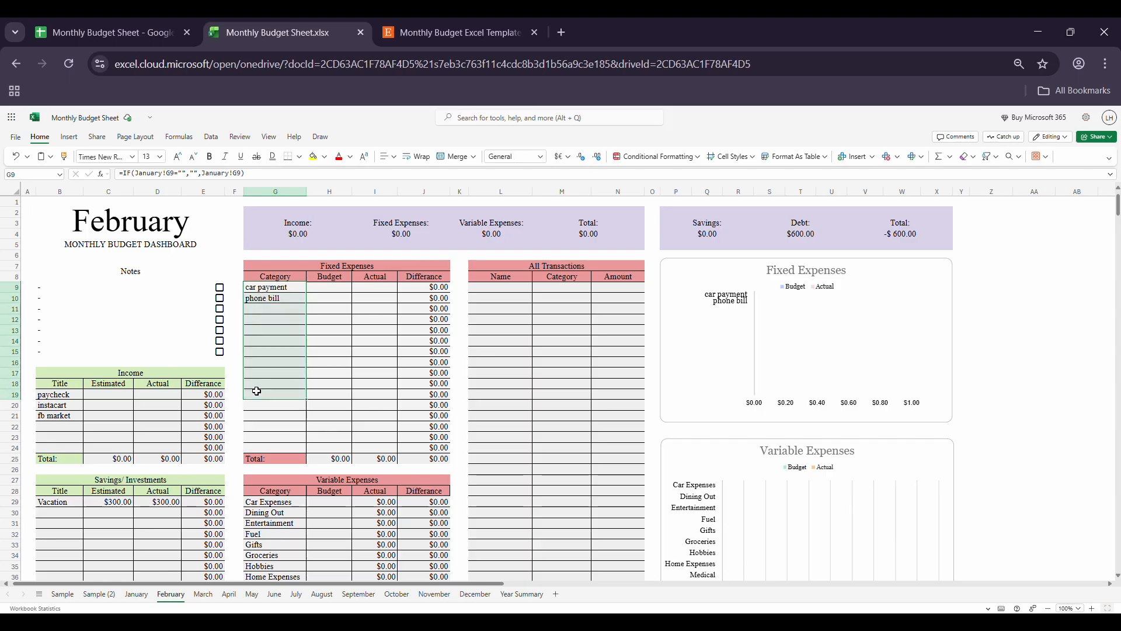
{"action": "left_click_drag", "start_coordinate": [52, 396], "coordinate": [53, 458]}
{"action": "scroll", "coordinate": [275, 248], "scroll_direction": "down", "scroll_amount": 2}
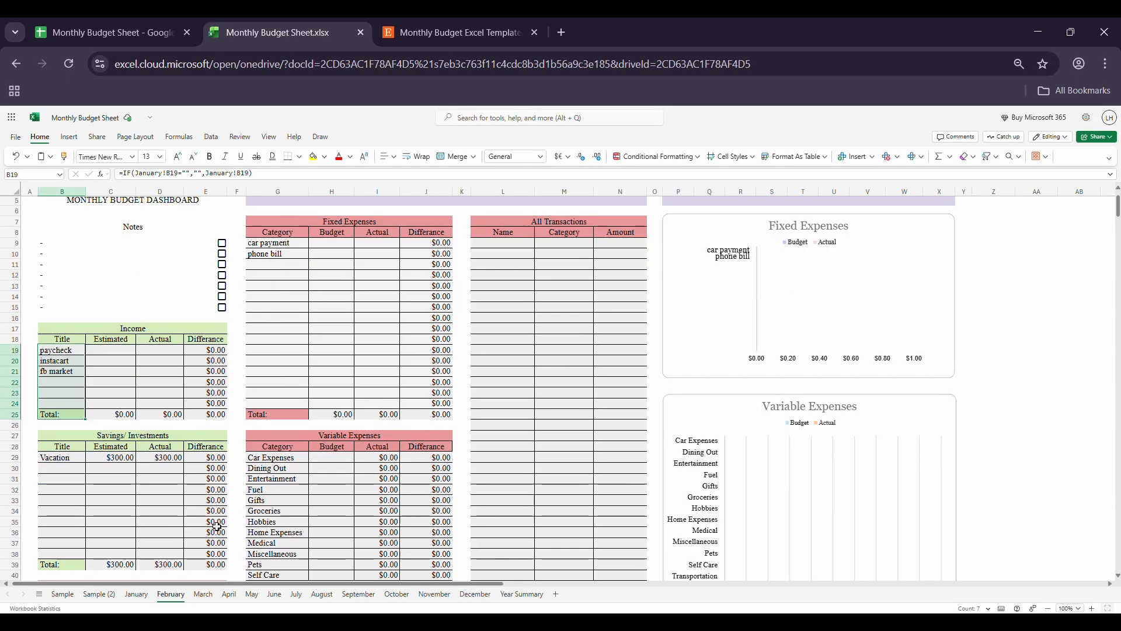
Step: Compare the carried-over phone bill category in Fixed Expenses on the March and April sheets
{"action": "left_click", "coordinate": [202, 594]}
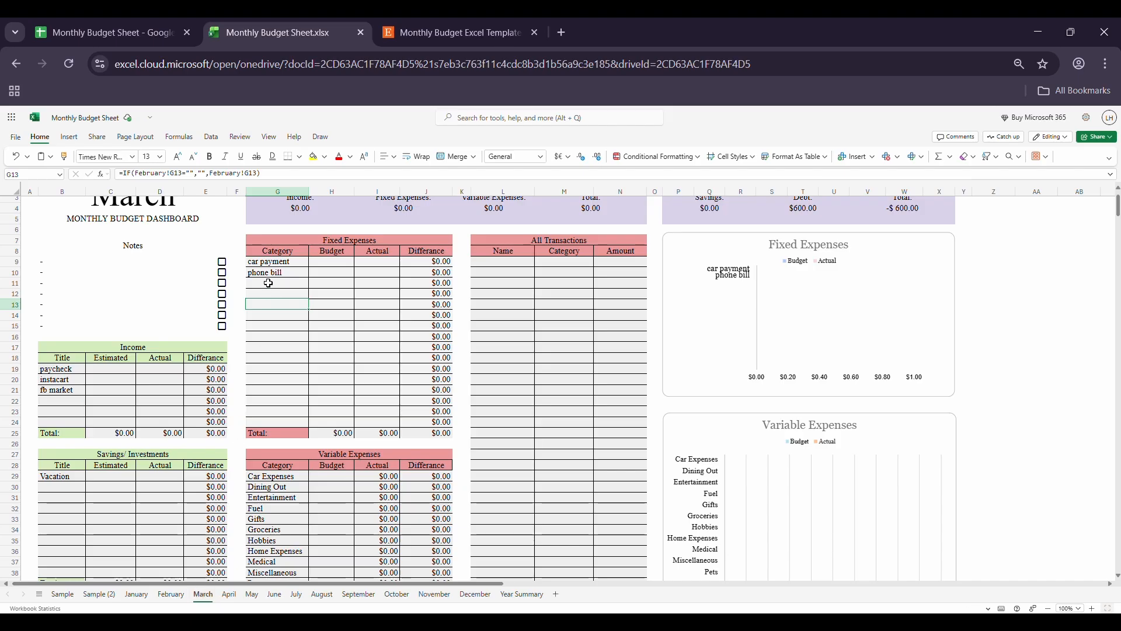
{"action": "left_click", "coordinate": [266, 273]}
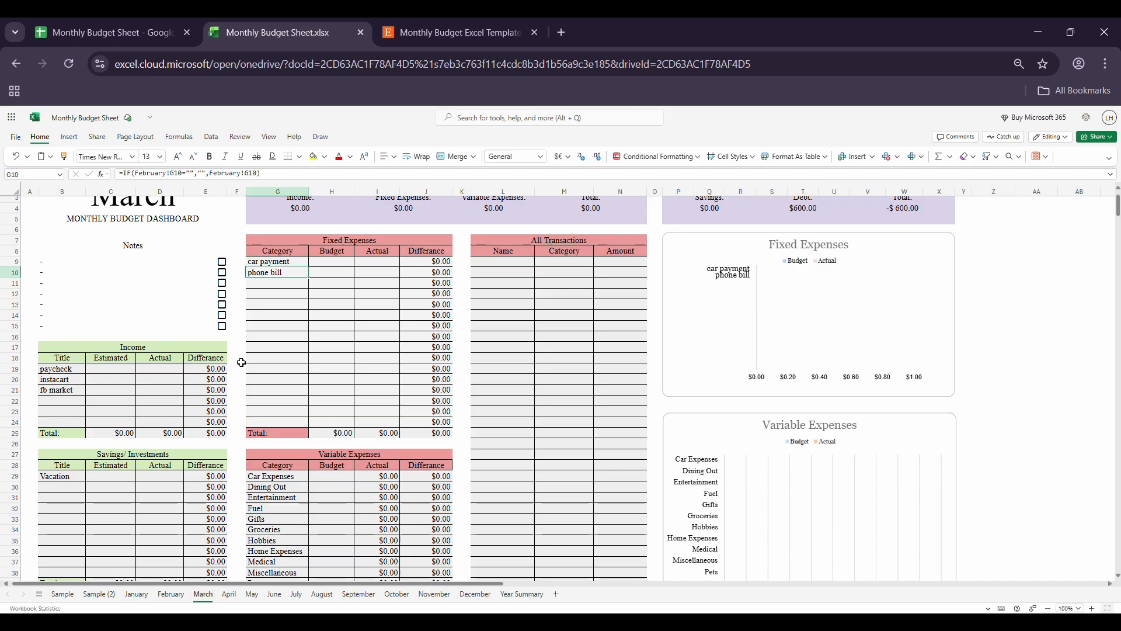
{"action": "left_click", "coordinate": [231, 594]}
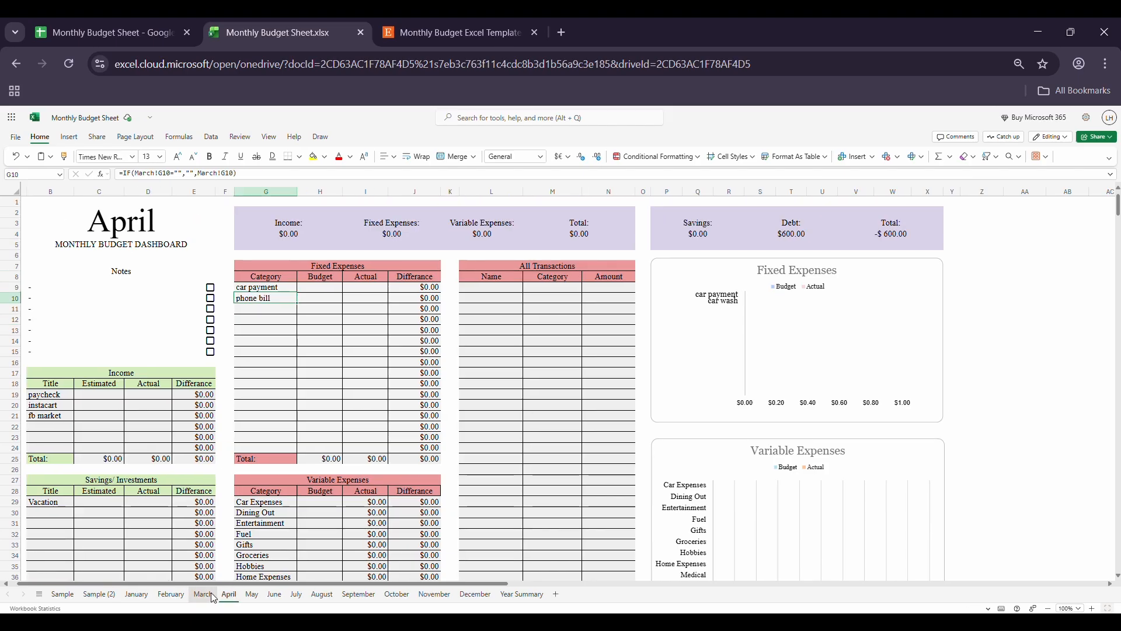
Step: Replace the phone bill category in the March sheet's Fixed Expenses with insurance
{"action": "left_click", "coordinate": [211, 594]}
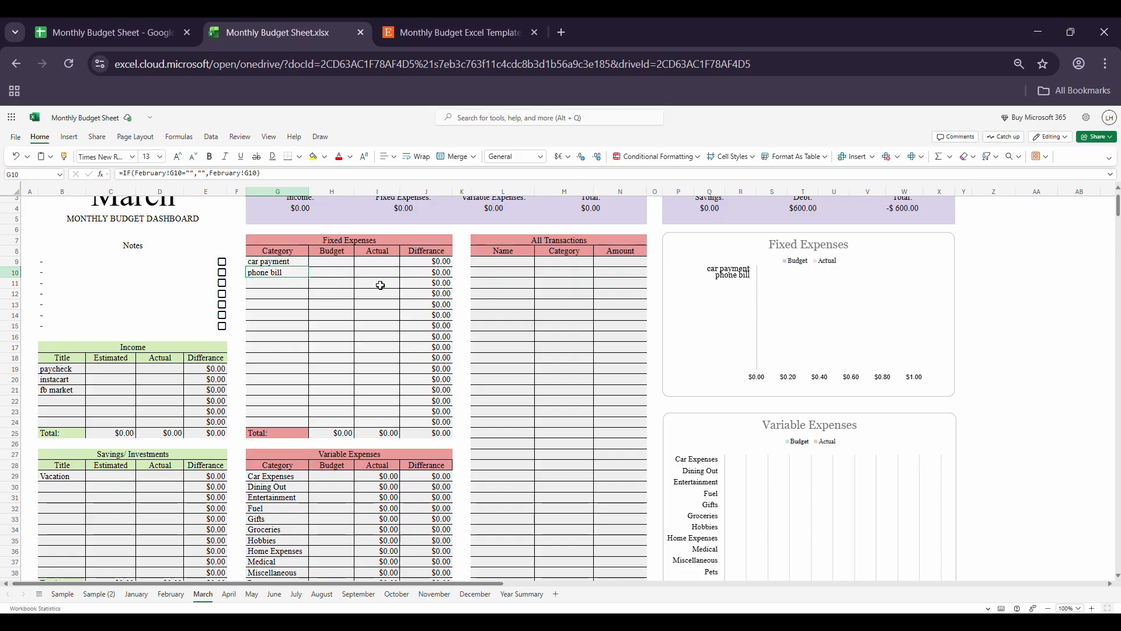
{"action": "key", "text": "Delete"}
{"action": "type", "text": "insurance"}
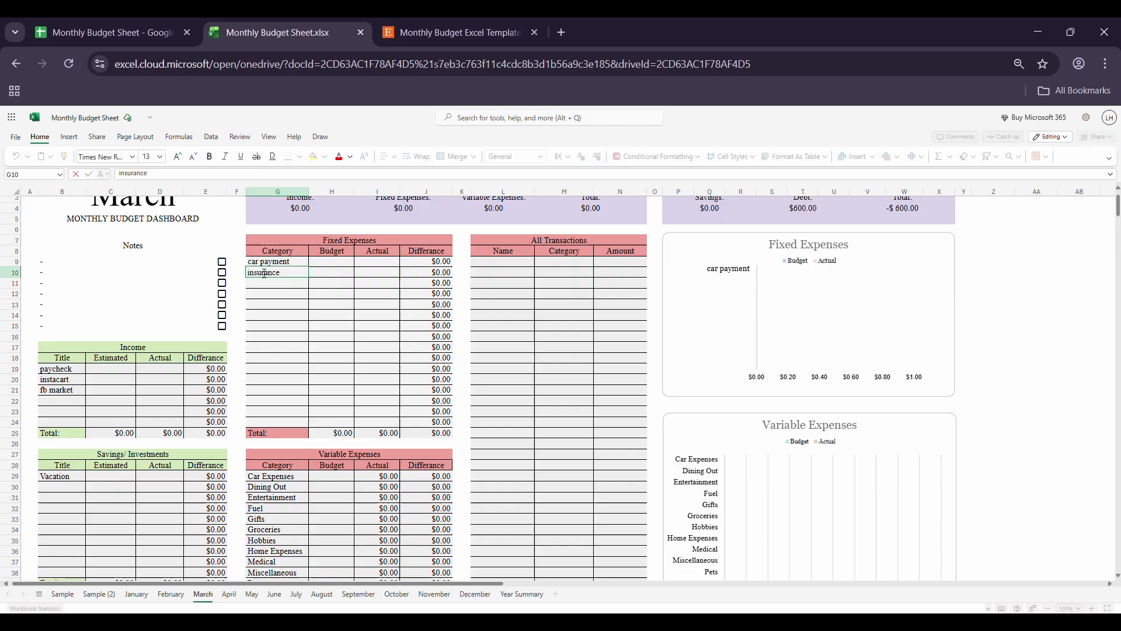
{"action": "left_click", "coordinate": [268, 305]}
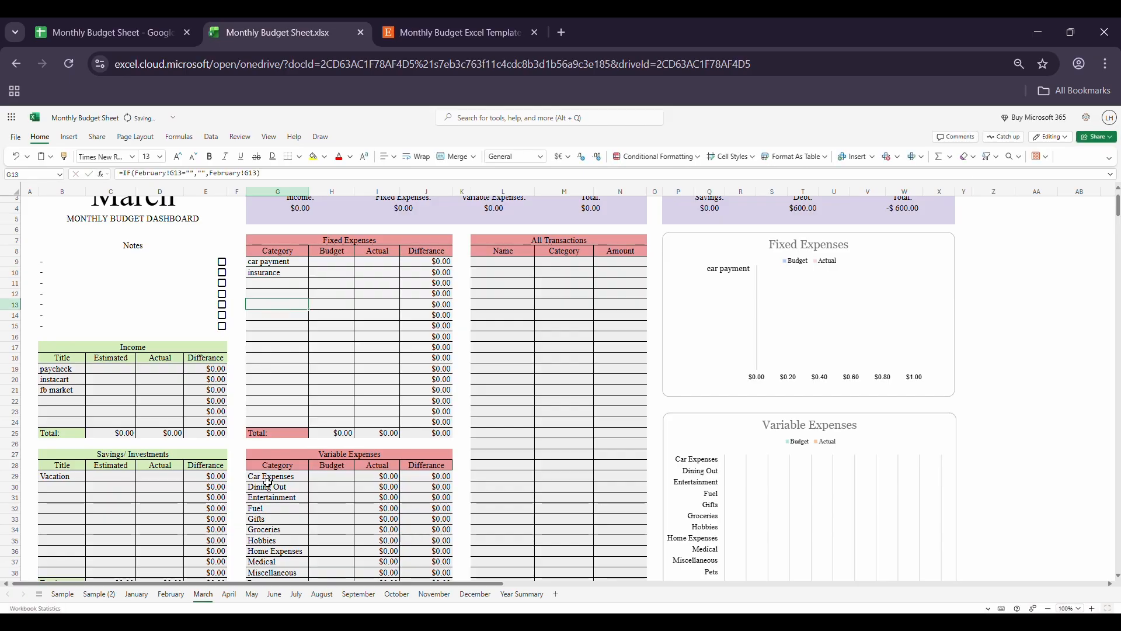
Step: Check the second Fixed Expenses category on the April, May and June sheets
{"action": "left_click", "coordinate": [229, 594]}
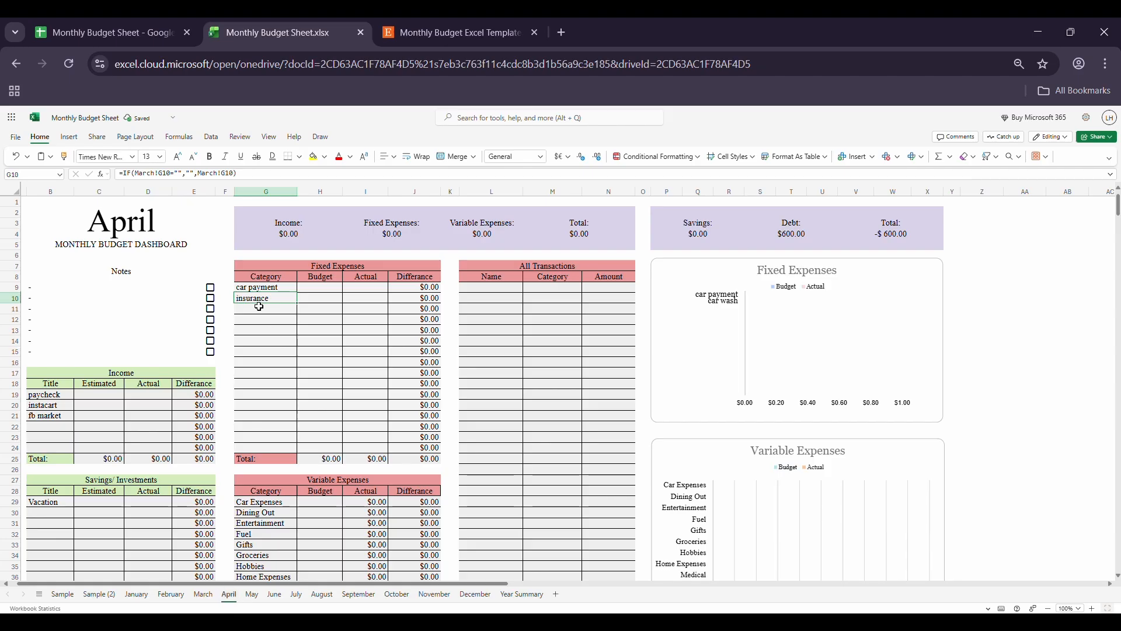
{"action": "left_click", "coordinate": [252, 594]}
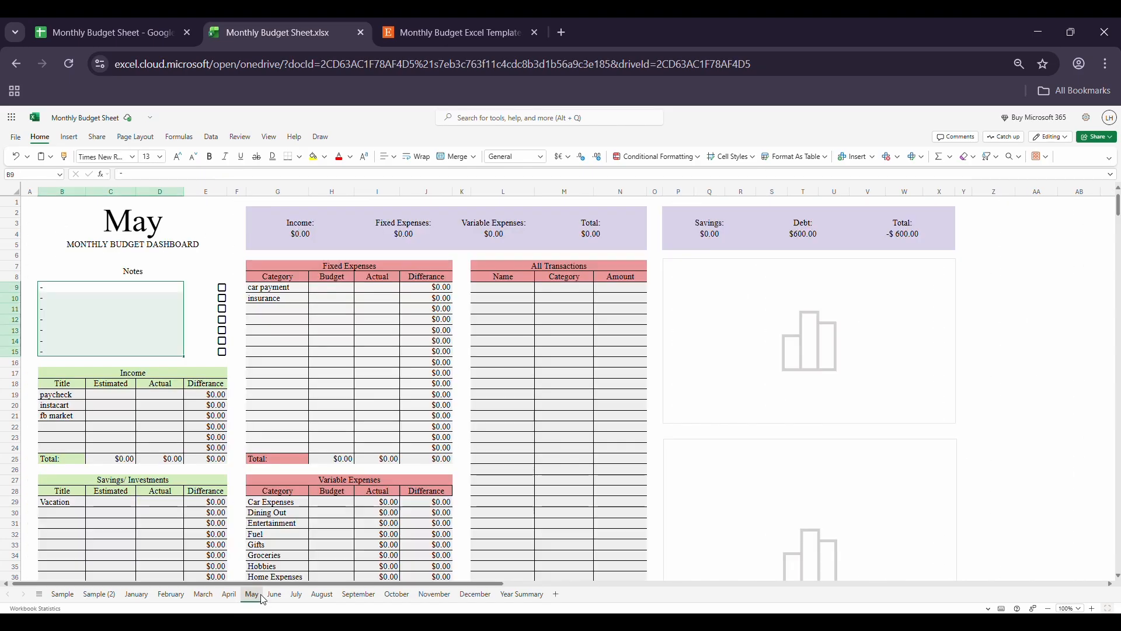
{"action": "left_click", "coordinate": [275, 594]}
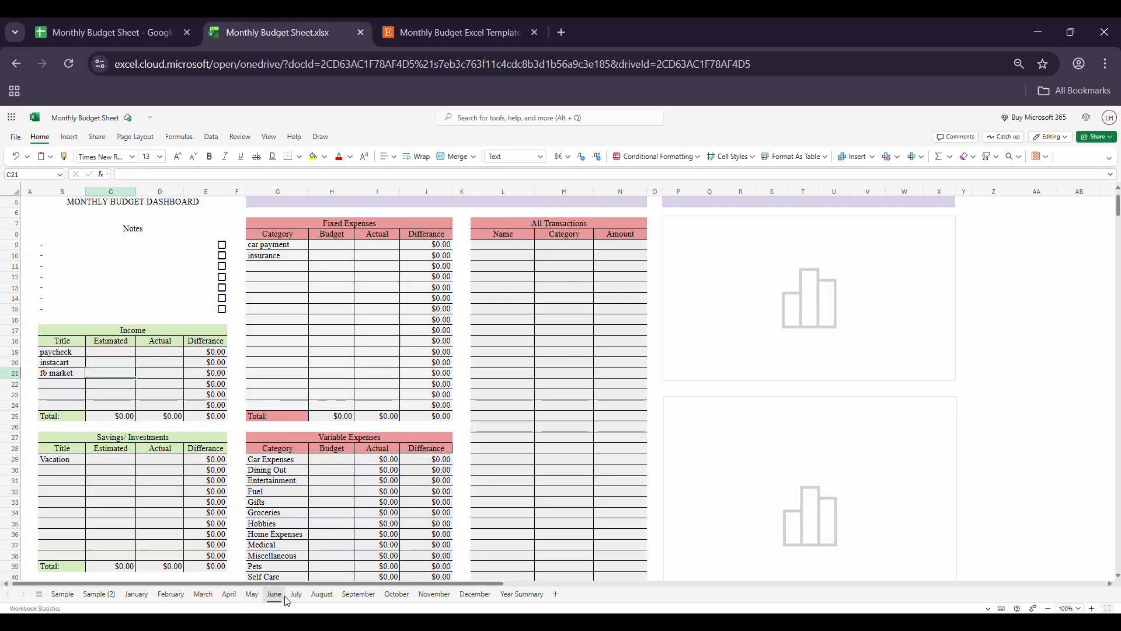
Step: Review the tables and charts on the Sample (2) sheet, with the page zoomed out to show more of the dashboard
{"action": "left_click", "coordinate": [100, 601]}
{"action": "scroll", "coordinate": [341, 495], "scroll_direction": "down", "scroll_amount": 10}
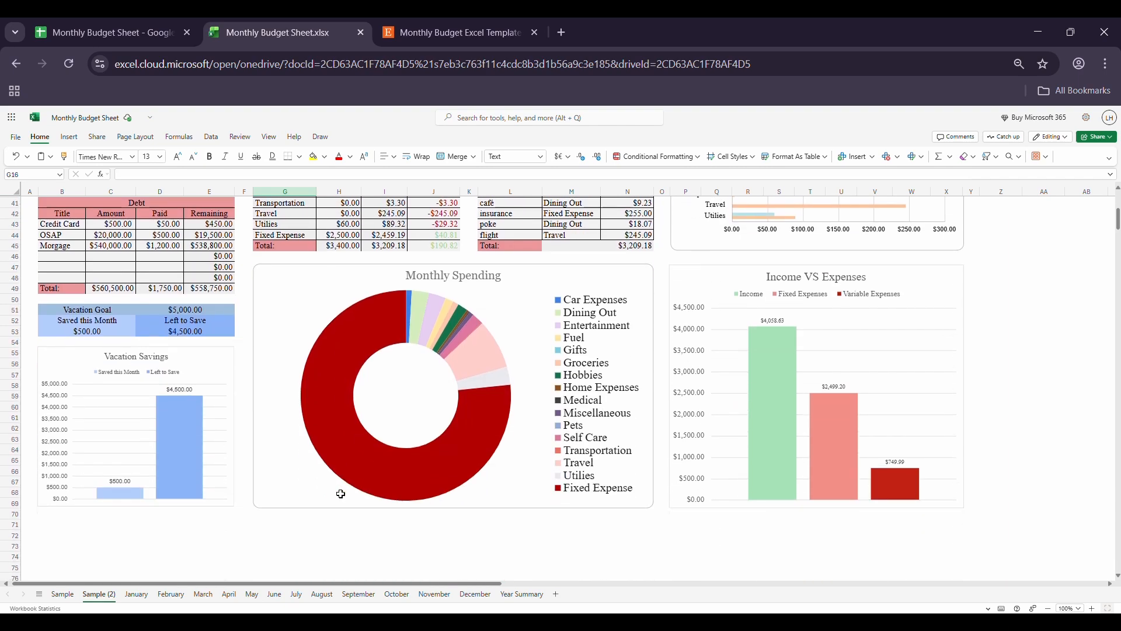
{"action": "scroll", "coordinate": [340, 493], "scroll_direction": "up", "scroll_amount": 8}
{"action": "key", "text": "ctrl+minus"}
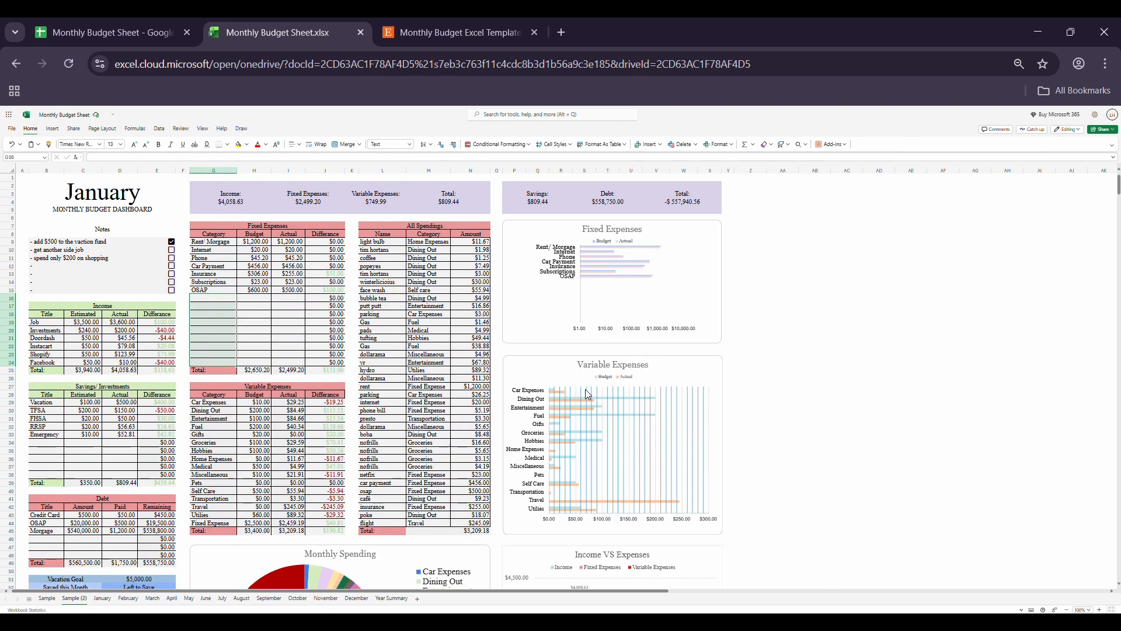